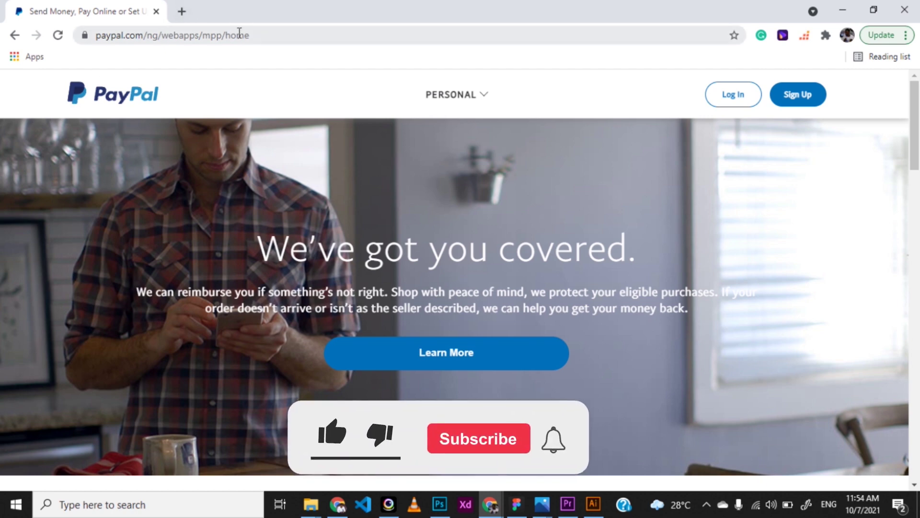
# Load the PayPal website and look over the personal account features list
pyautogui.click(261, 35)
pyautogui.write('pa')
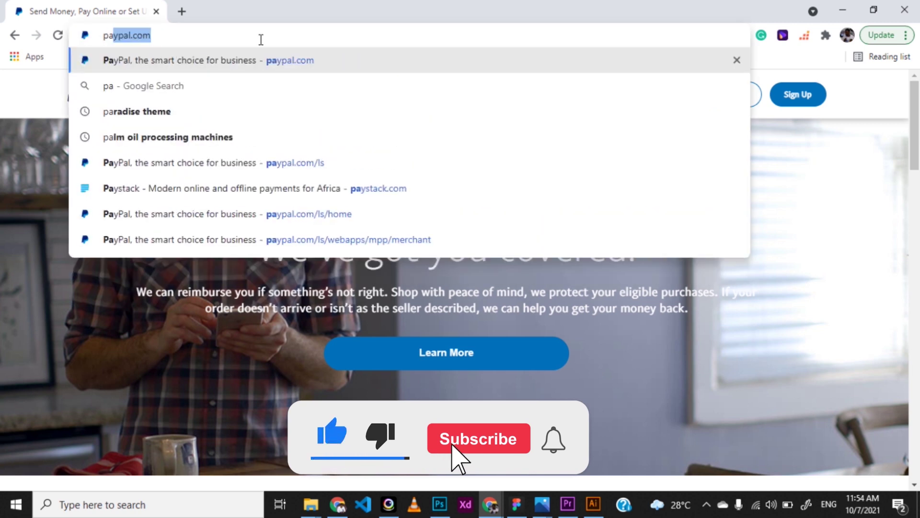
pyautogui.press('Return')
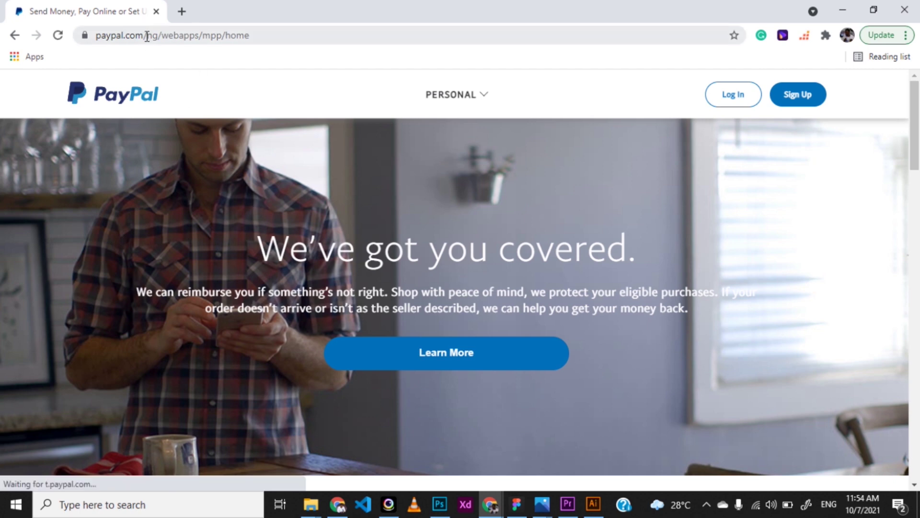
pyautogui.moveTo(143, 37); pyautogui.dragTo(157, 37)
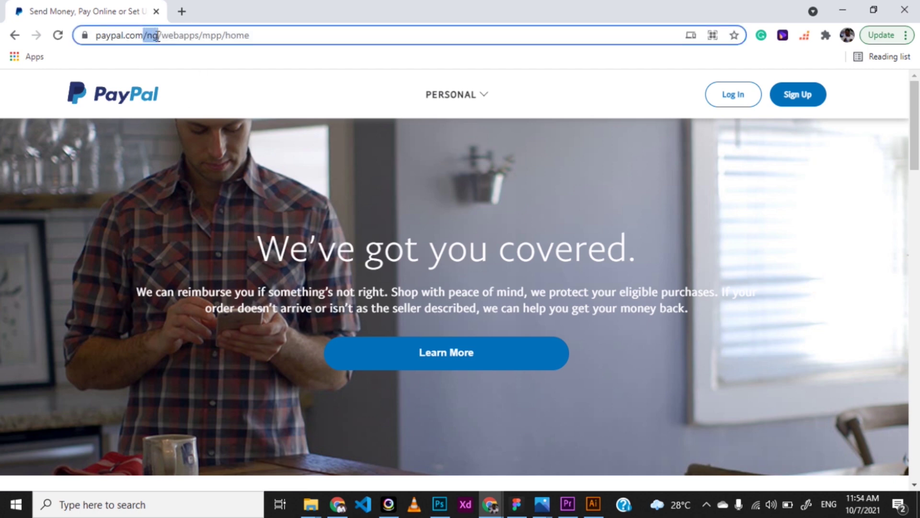
pyautogui.click(208, 205)
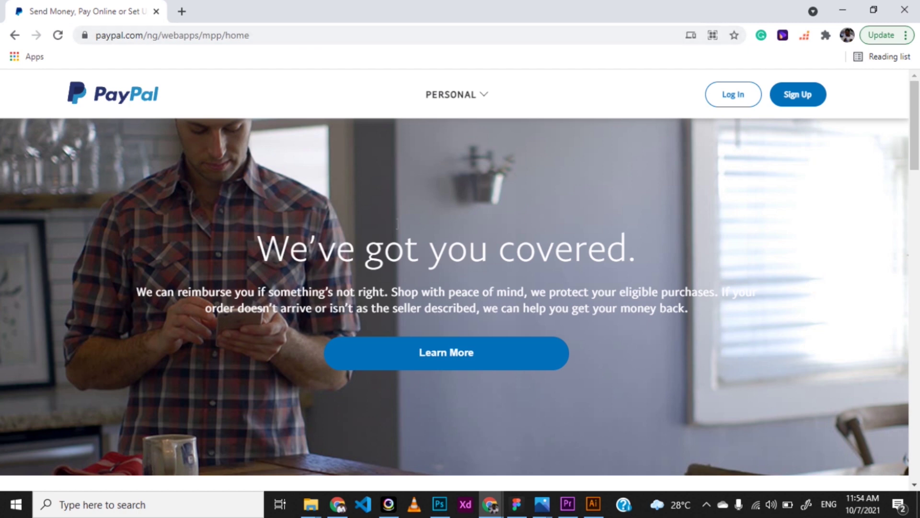
pyautogui.click(484, 102)
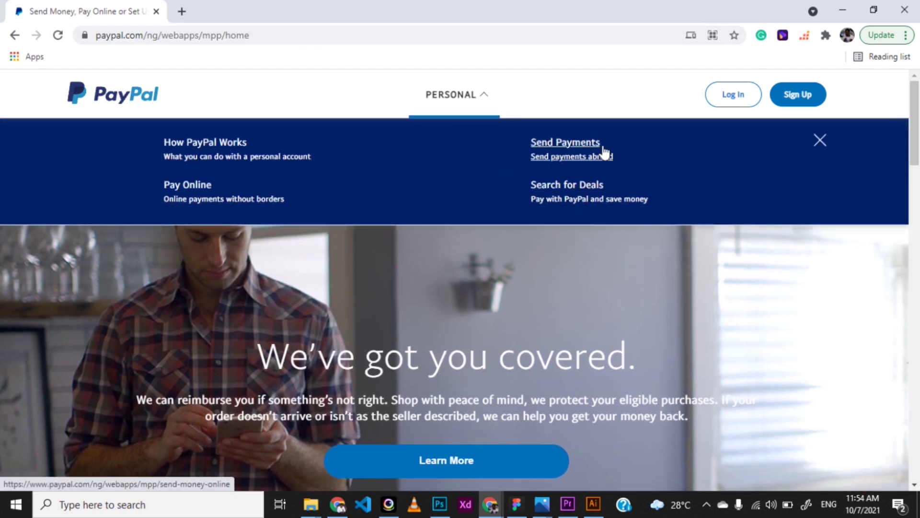
pyautogui.scroll(-4, 470, 397)
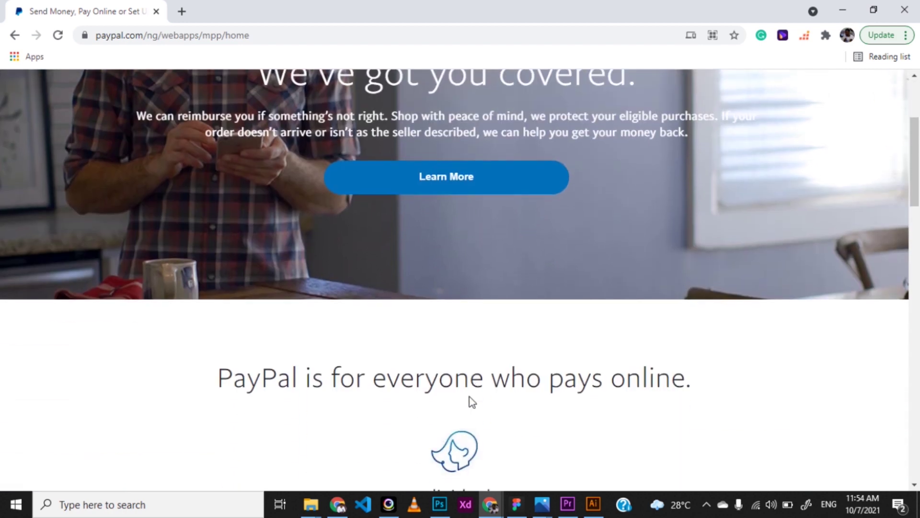
pyautogui.scroll(-2, 469, 397)
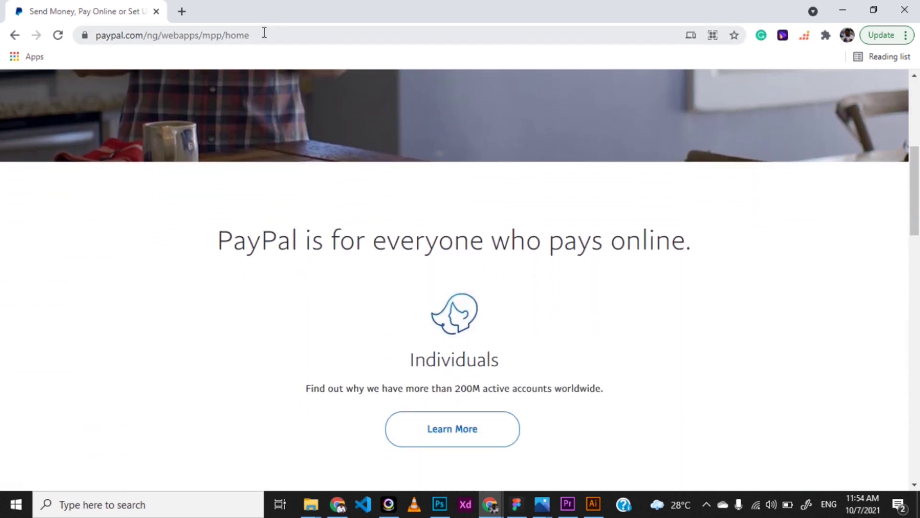
# Switch the address to the Lesotho site paypal.com/ls and start signing up
pyautogui.moveTo(262, 35); pyautogui.dragTo(149, 40)
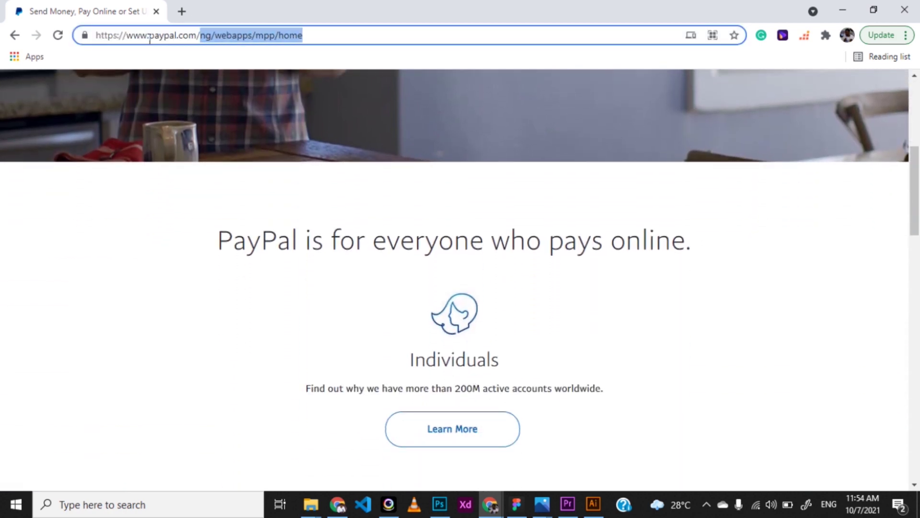
pyautogui.write('ls')
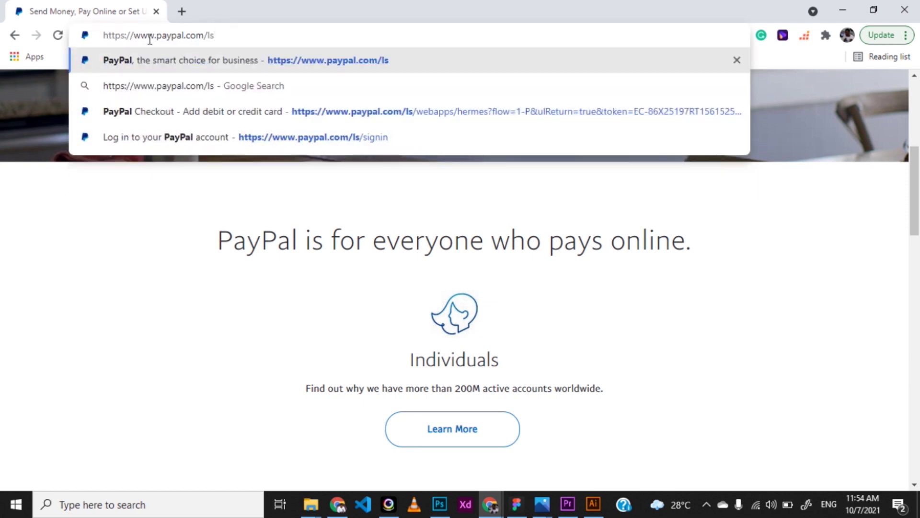
pyautogui.press('Return')
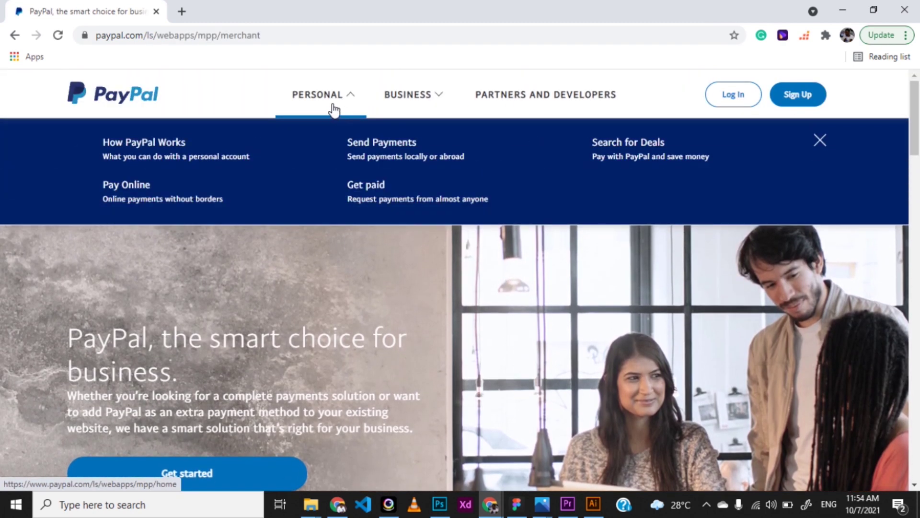
pyautogui.moveTo(436, 102)
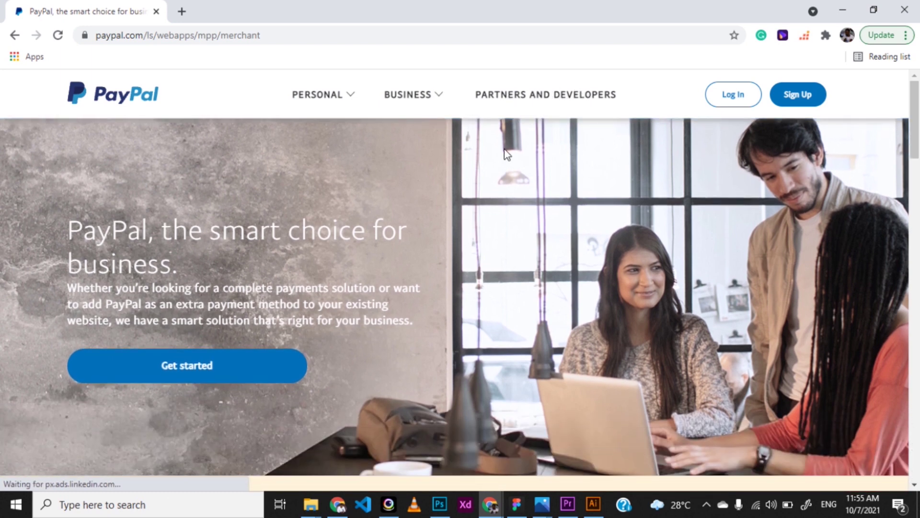
pyautogui.click(796, 96)
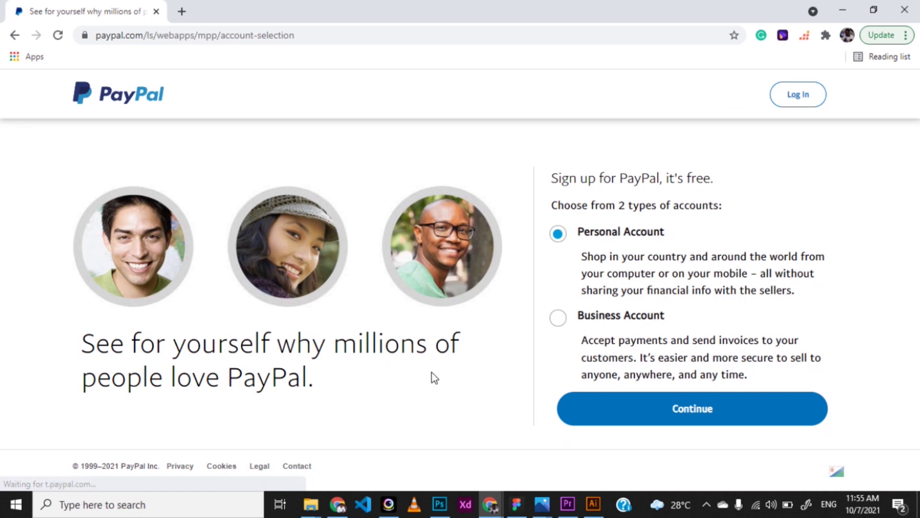
pyautogui.click(181, 11)
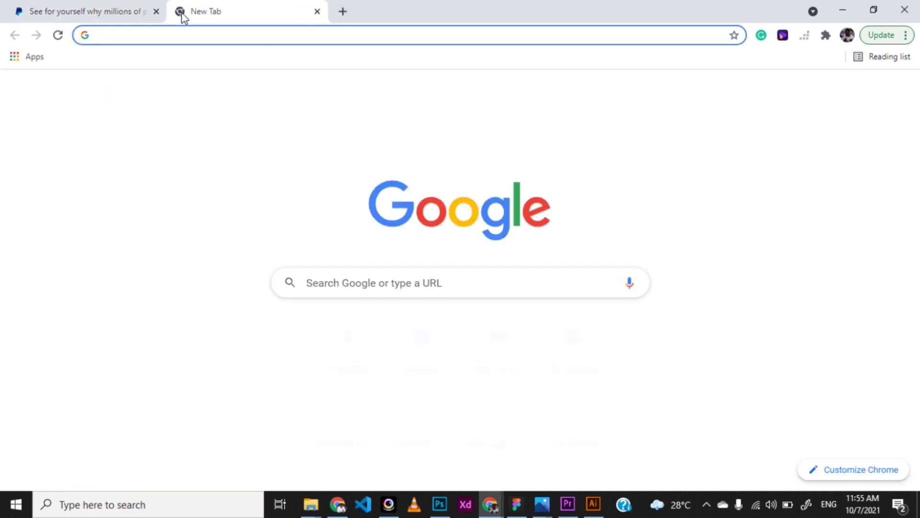
# Search for Lesotho in a new tab, then return and highlight the Personal Account description
pyautogui.write('lethso')
pyautogui.press('Down')
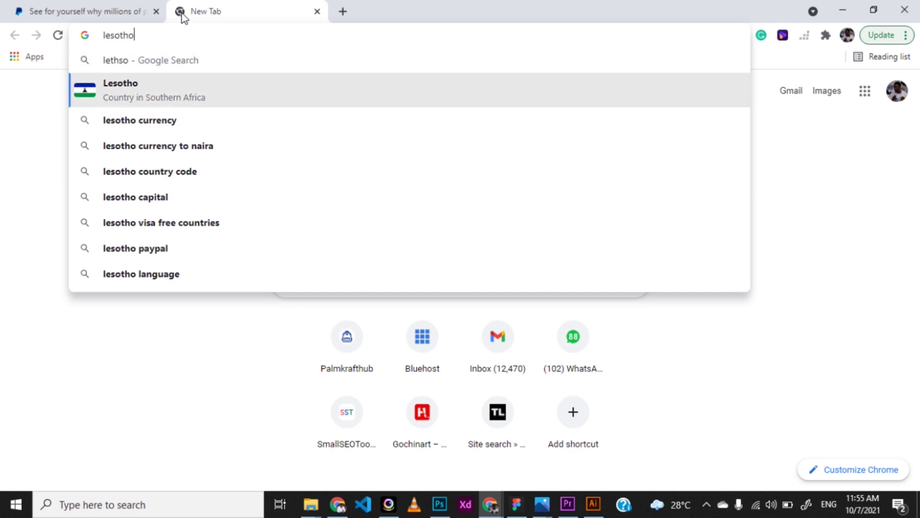
pyautogui.press('Return')
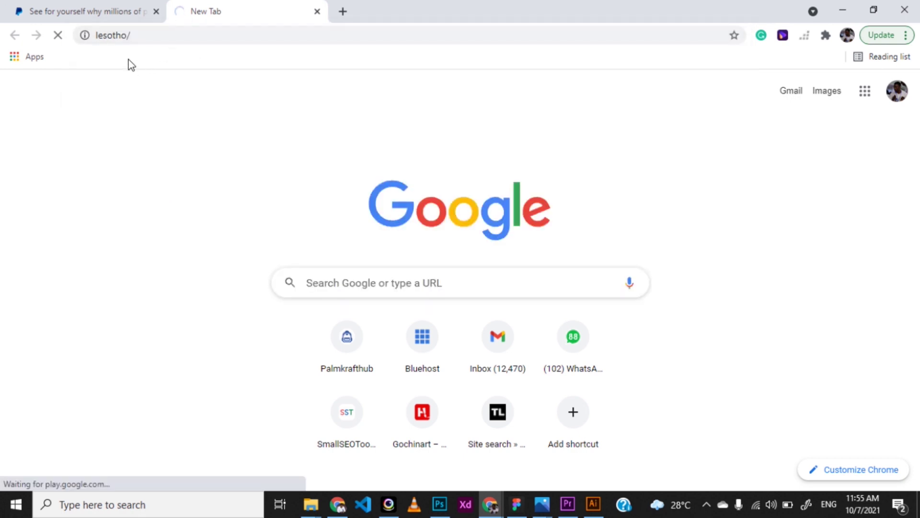
pyautogui.click(139, 11)
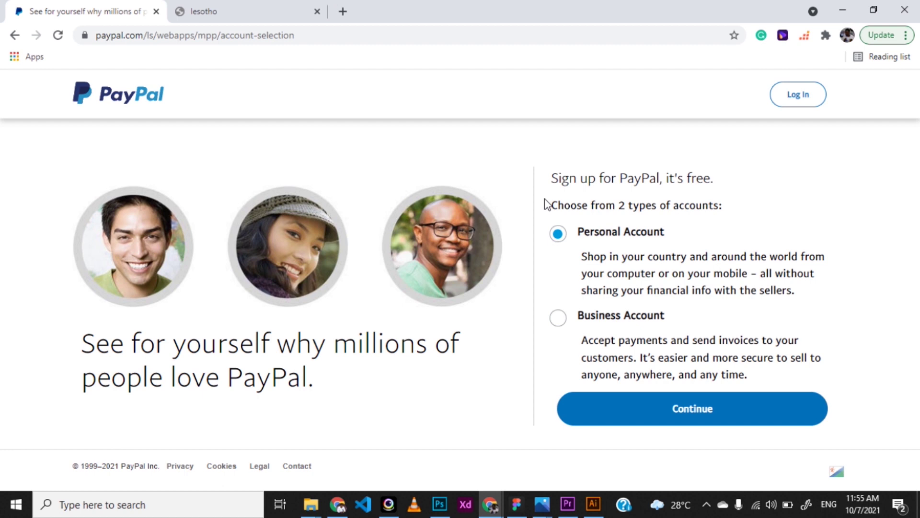
pyautogui.moveTo(580, 254); pyautogui.dragTo(782, 298)
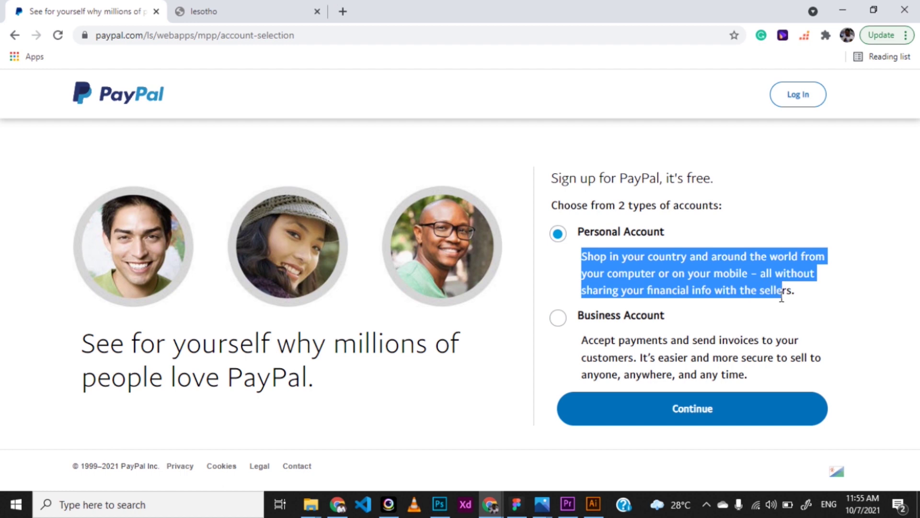
# Highlight the Business Account description, select Business Account and continue to the email sign-up
pyautogui.click(698, 290)
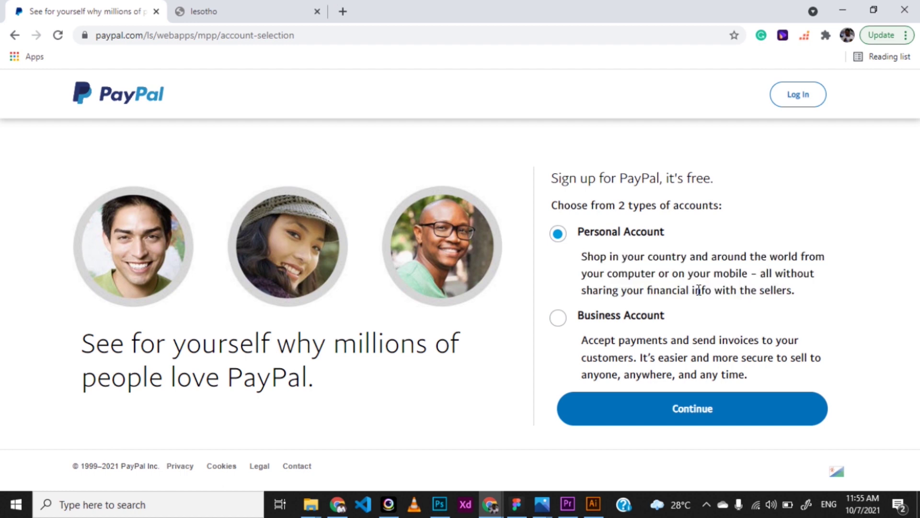
pyautogui.moveTo(581, 340); pyautogui.dragTo(755, 374)
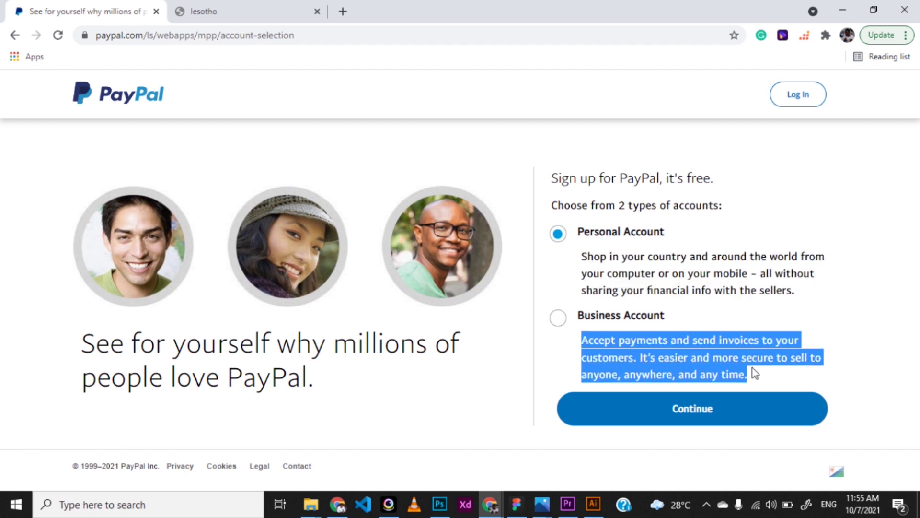
pyautogui.click(752, 367)
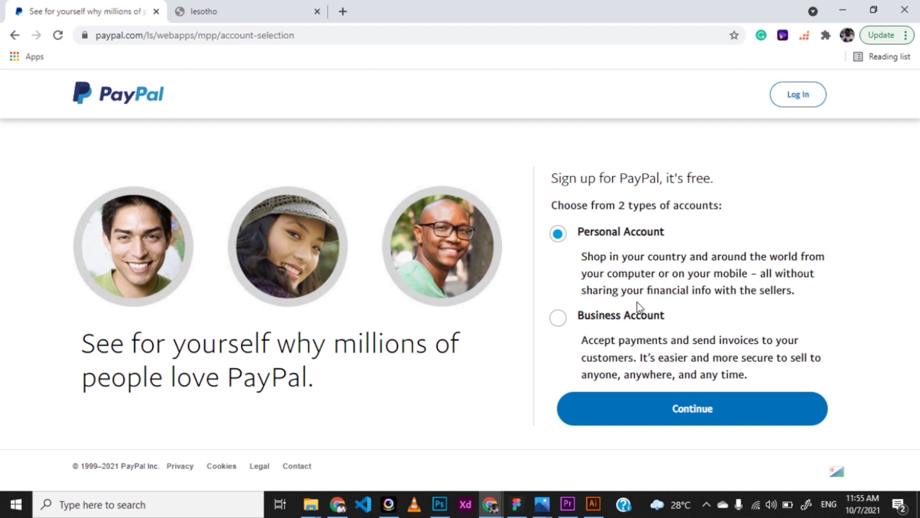
pyautogui.click(604, 316)
pyautogui.click(621, 407)
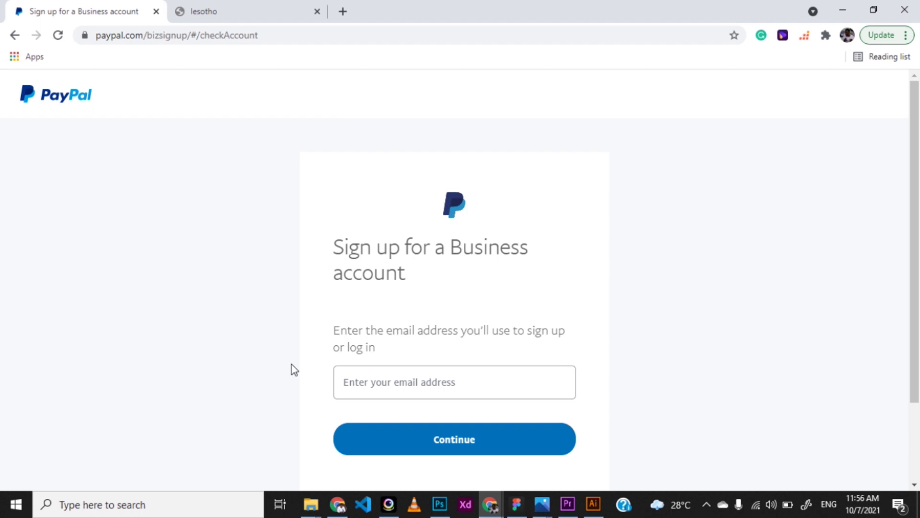
pyautogui.click(336, 372)
# Enter the sign-up email address, then the account password, submitting each
pyautogui.click(366, 379)
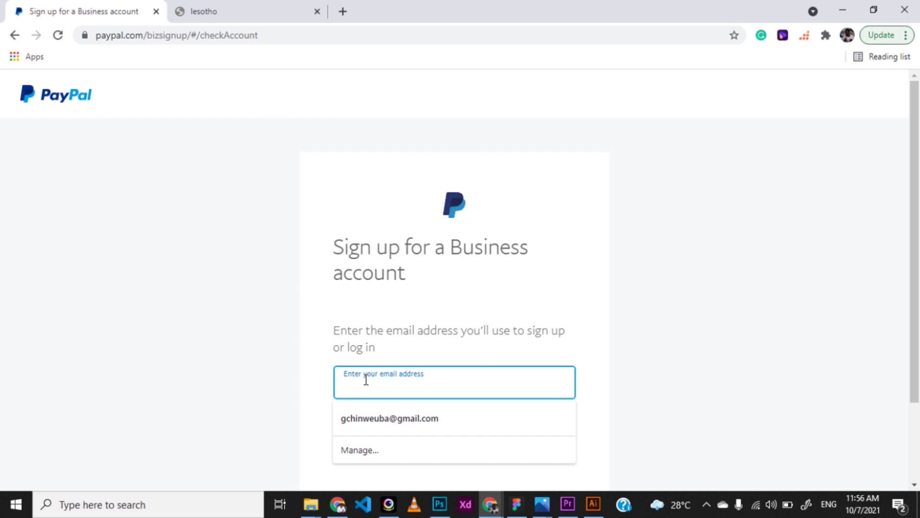
pyautogui.write('nwa')
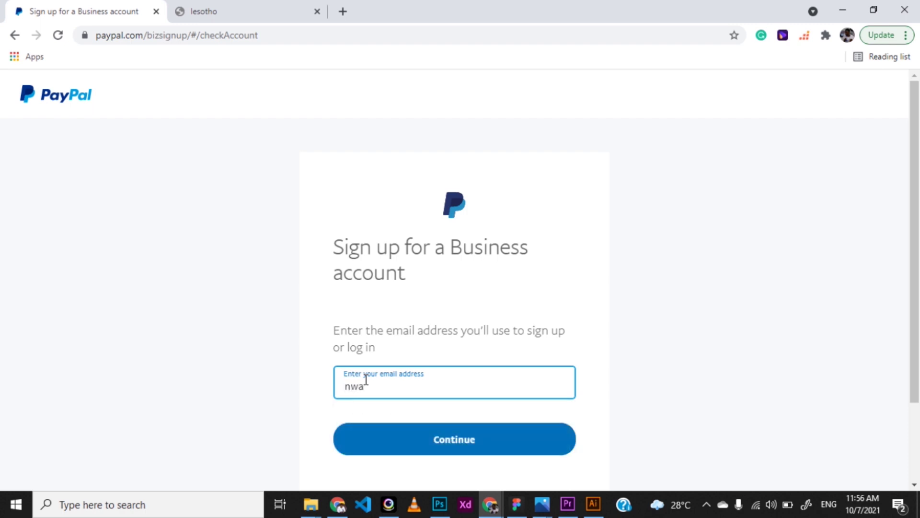
pyautogui.press('Return')
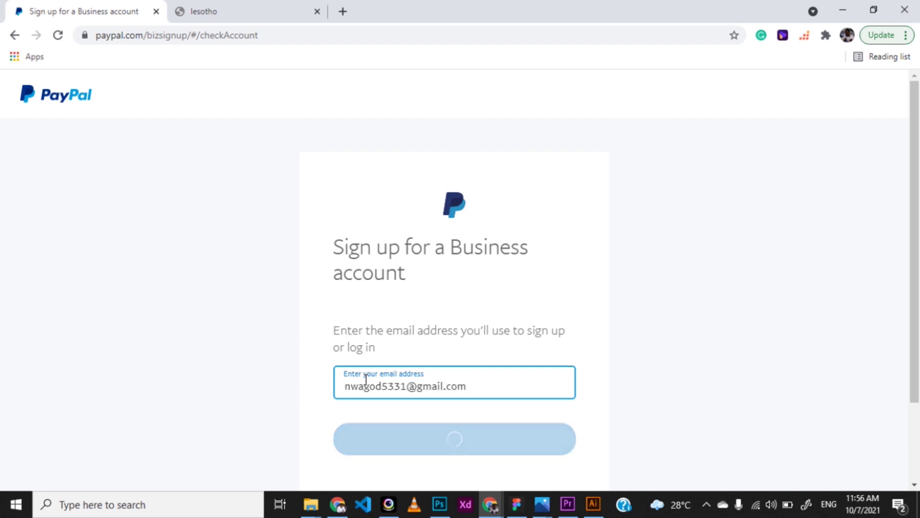
pyautogui.click(366, 381)
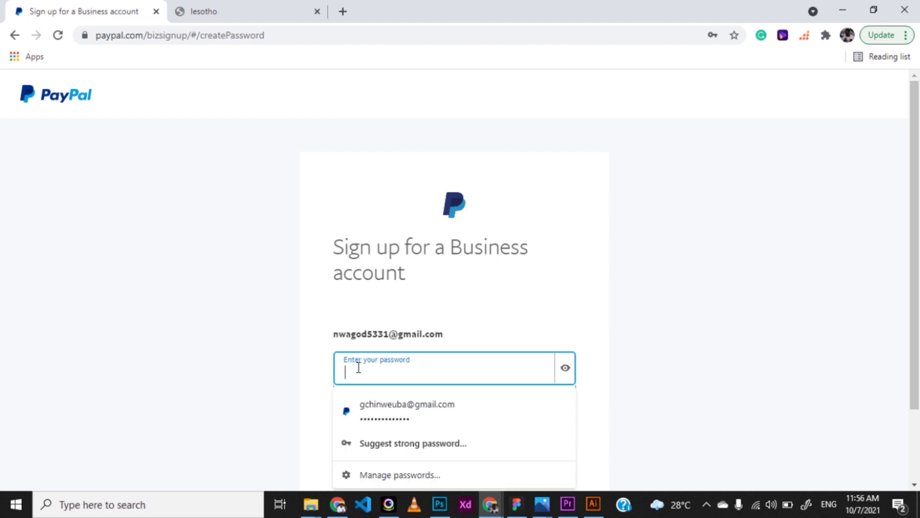
pyautogui.write('••••••••••••••')
pyautogui.press('Return')
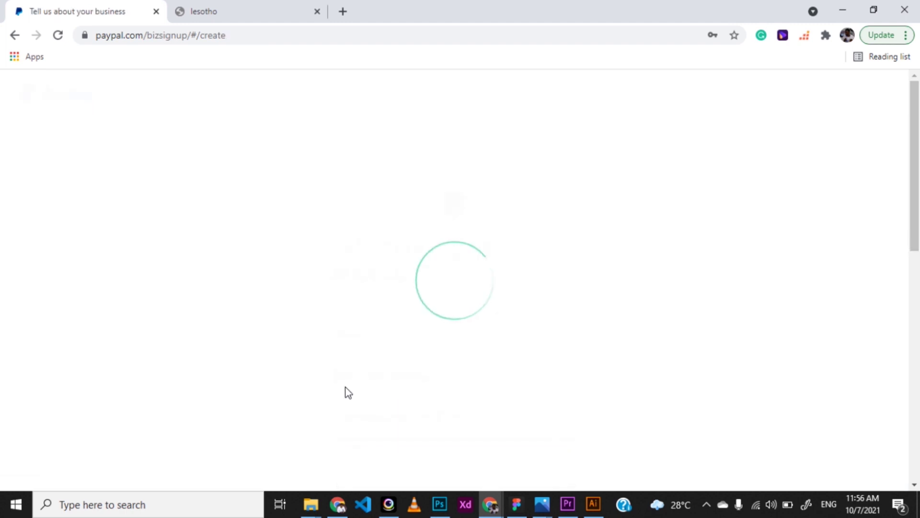
# Enter the contact's legal first and last name and the legal business name
pyautogui.scroll(-2, 346, 387)
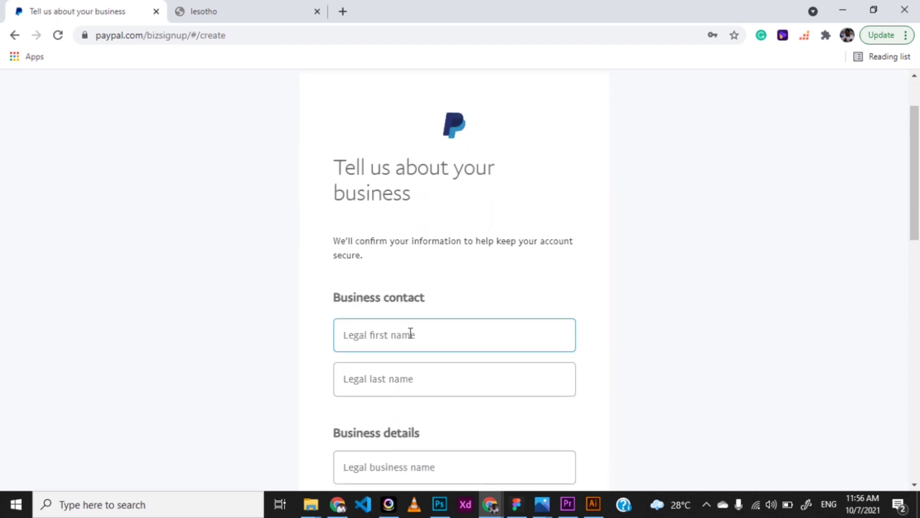
pyautogui.scroll(-2, 387, 355)
pyautogui.click(391, 243)
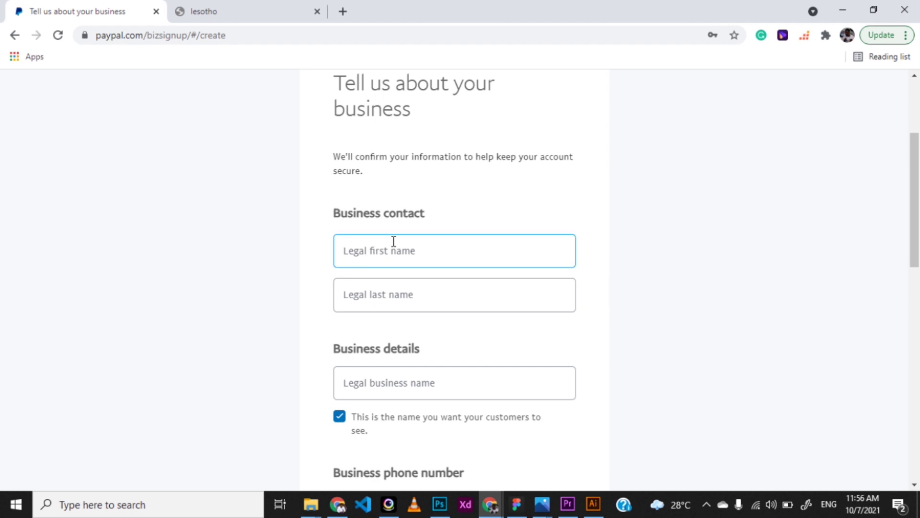
pyautogui.click(341, 275)
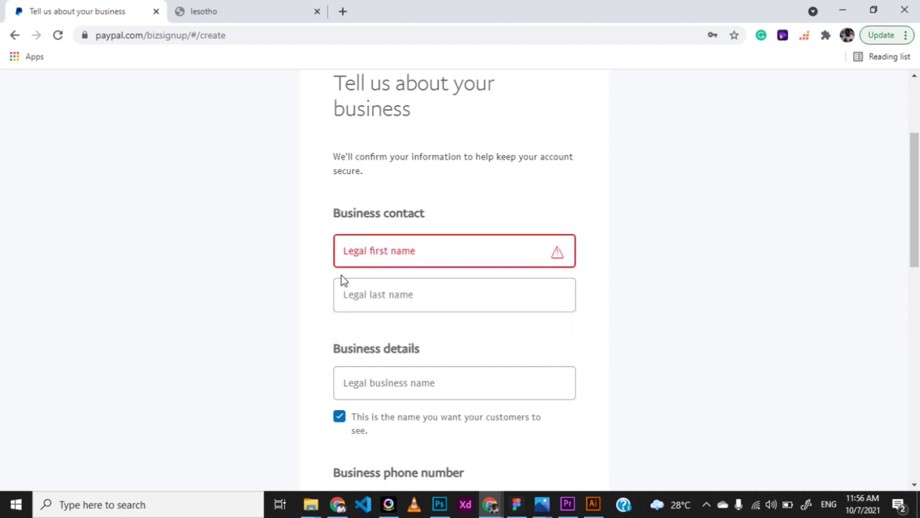
pyautogui.click(363, 252)
pyautogui.write('G')
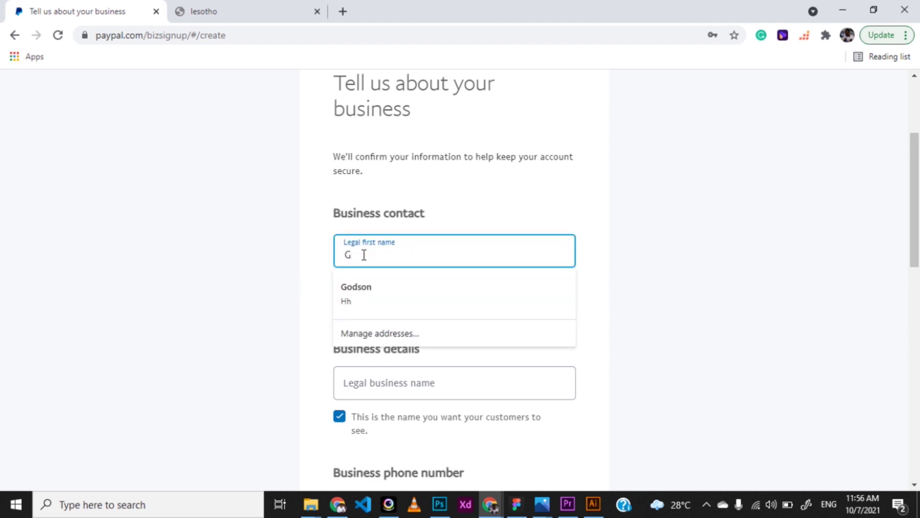
pyautogui.press('BackSpace')
pyautogui.write('Joe')
pyautogui.press('Tab')
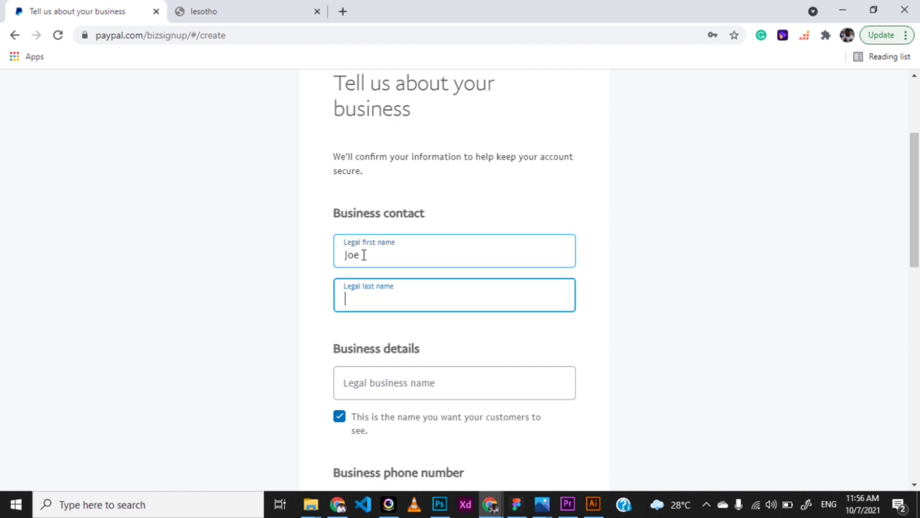
pyautogui.write('Doe')
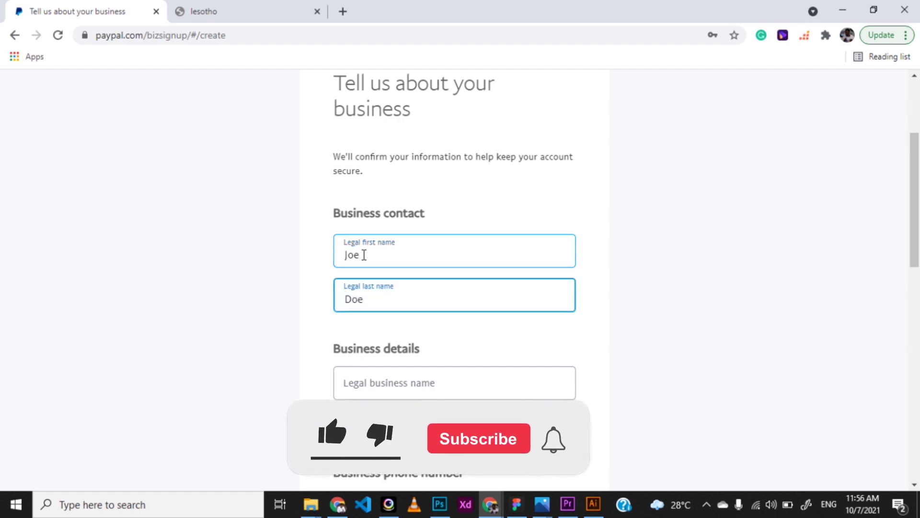
pyautogui.click(394, 381)
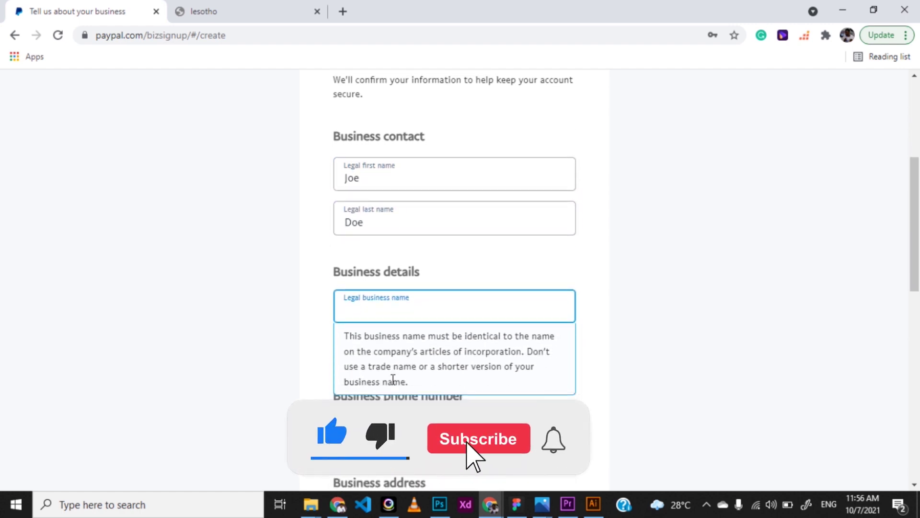
pyautogui.write('Jo')
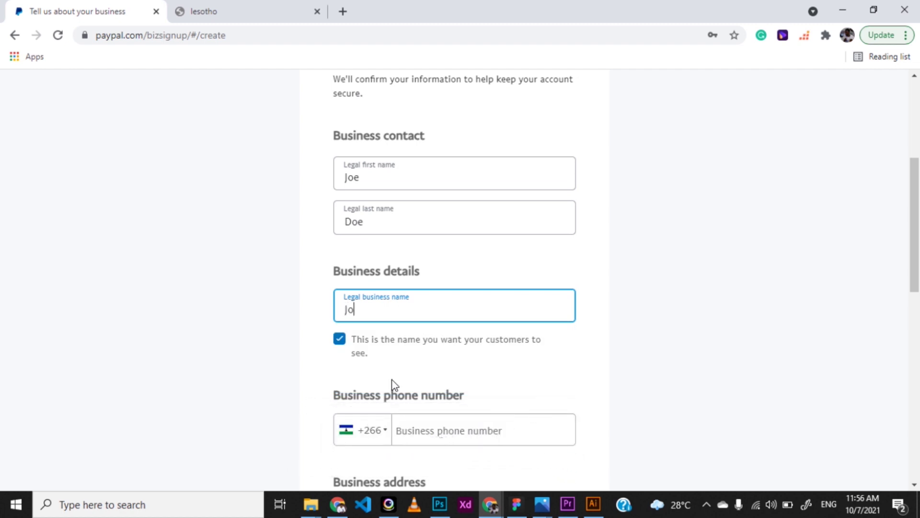
pyautogui.write('e Doe Enterprise')
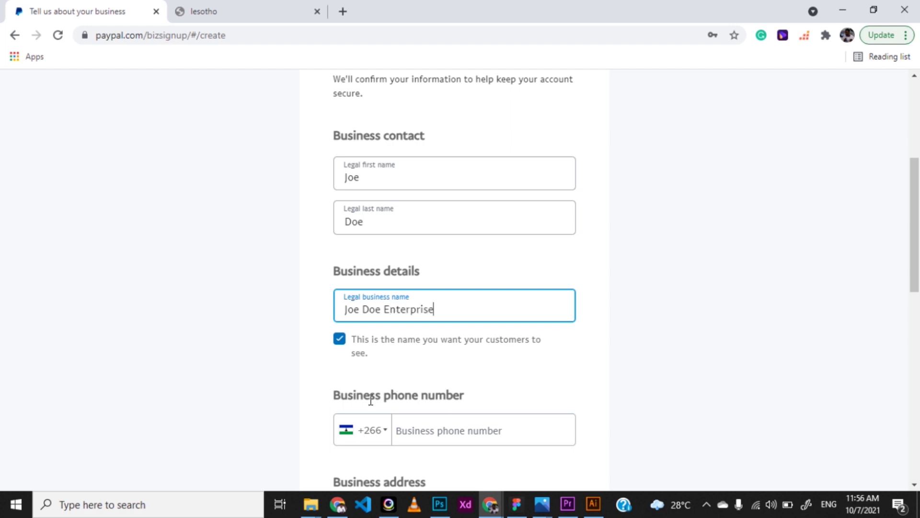
# Set the phone country code to Nigeria +234 and enter the business phone number
pyautogui.scroll(-2, 373, 398)
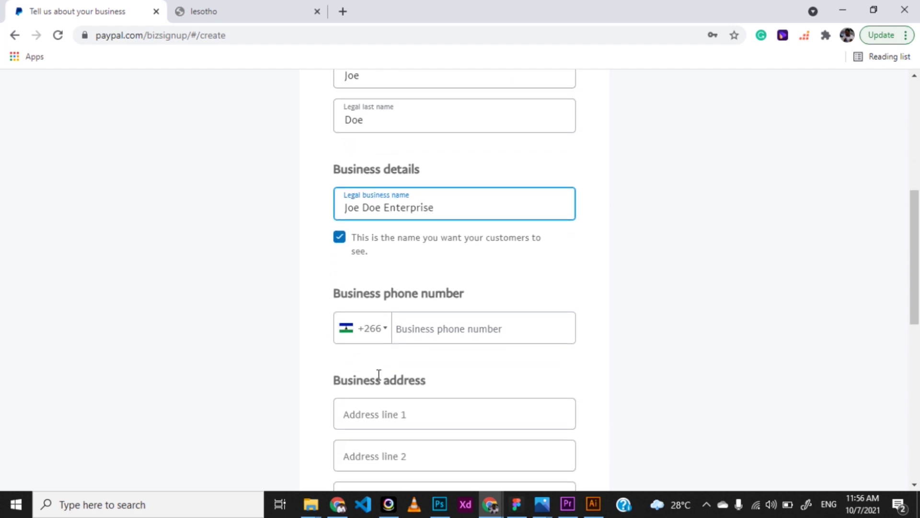
pyautogui.click(386, 332)
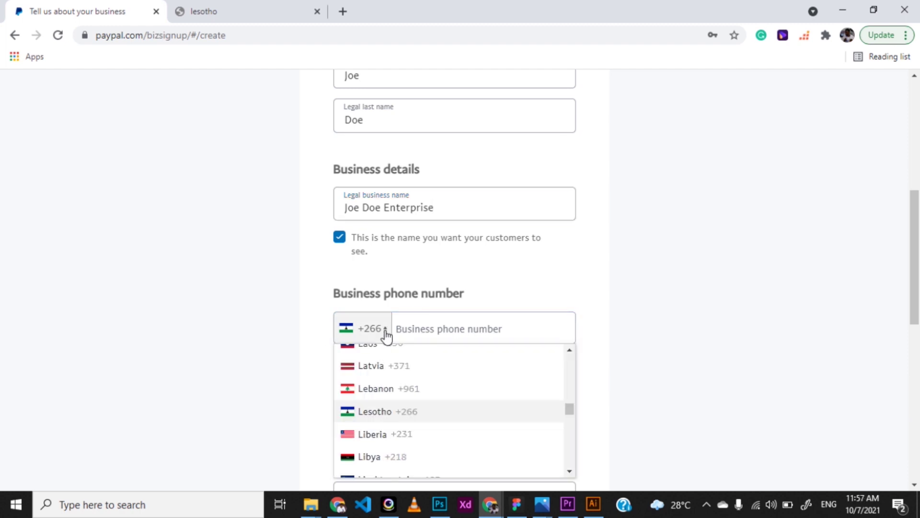
pyautogui.scroll(7, 397, 396)
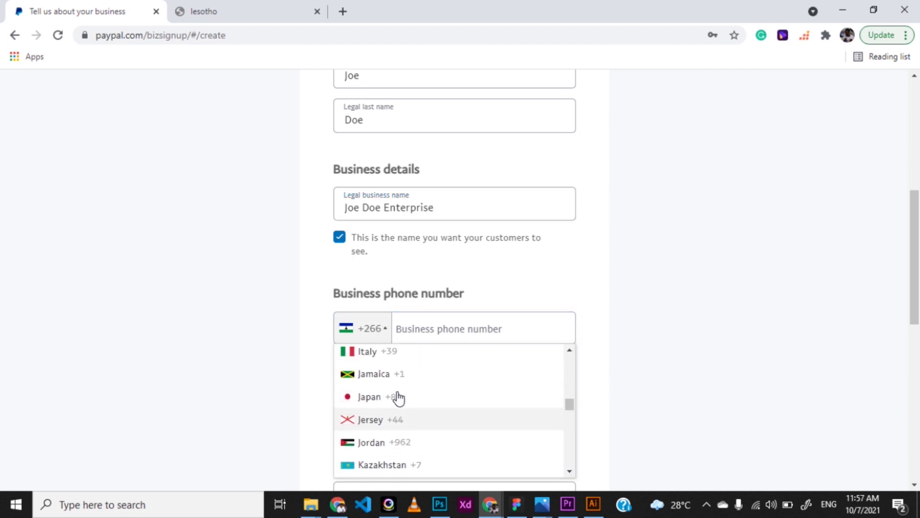
pyautogui.scroll(4, 399, 396)
pyautogui.scroll(-15, 398, 396)
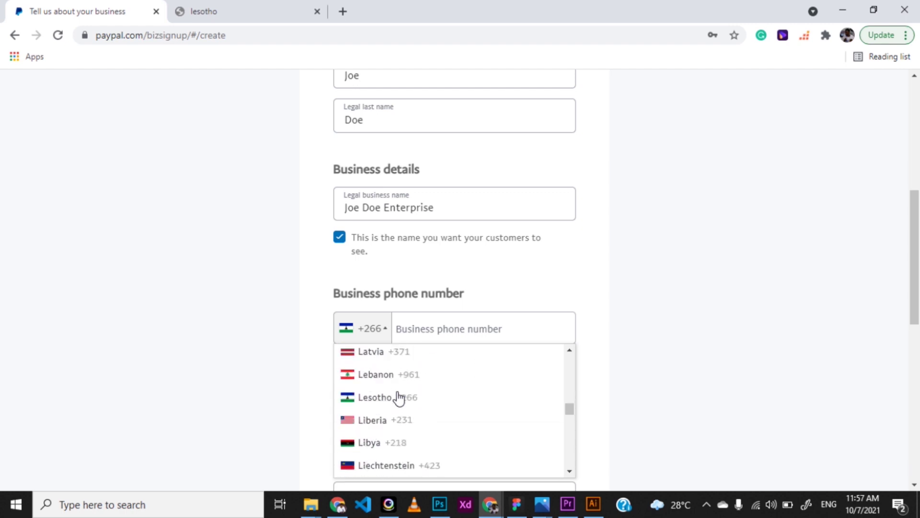
pyautogui.scroll(-6, 397, 397)
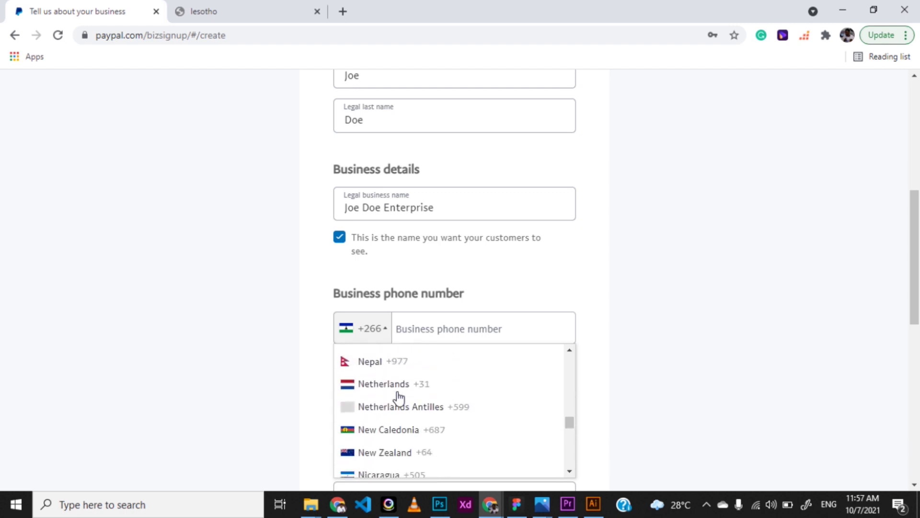
pyautogui.scroll(-3, 373, 465)
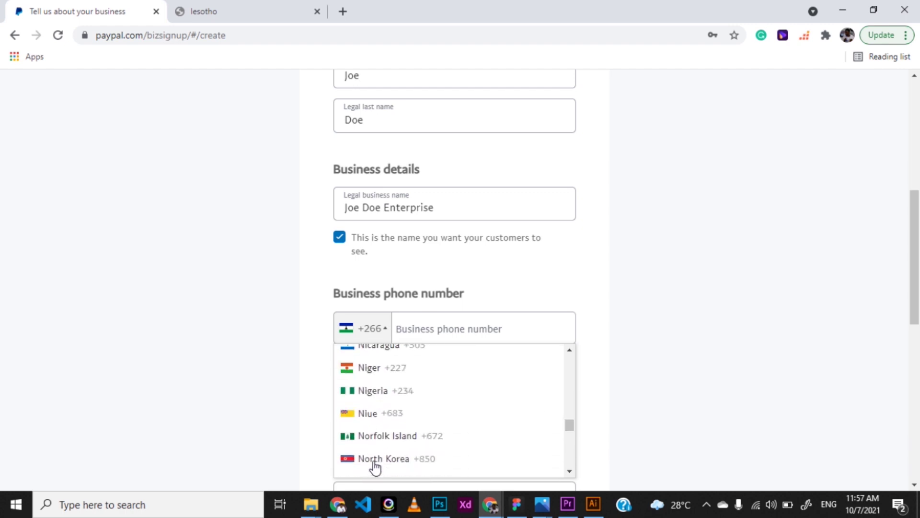
pyautogui.click(378, 382)
pyautogui.click(431, 330)
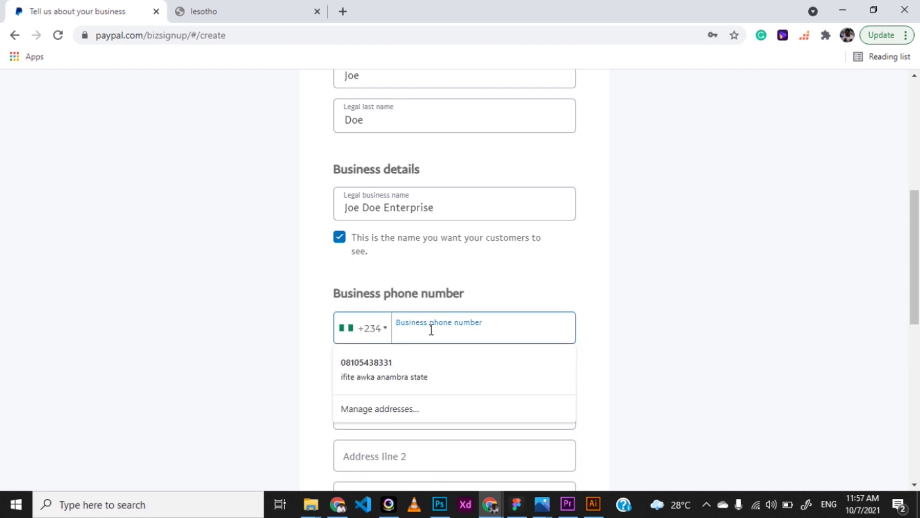
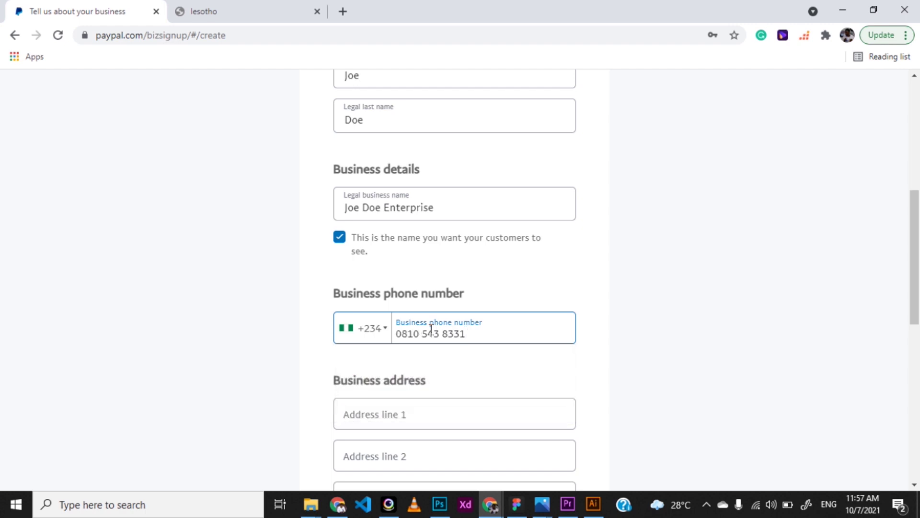
# Fill in the business address and city, accept the user agreement, and submit
pyautogui.scroll(-2, 410, 407)
pyautogui.scroll(-3, 354, 443)
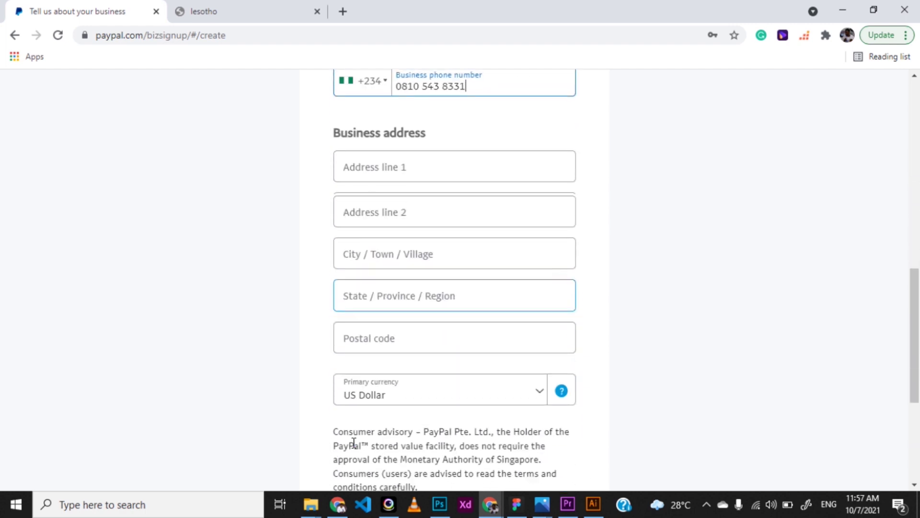
pyautogui.click(373, 171)
pyautogui.scroll(-4, 455, 268)
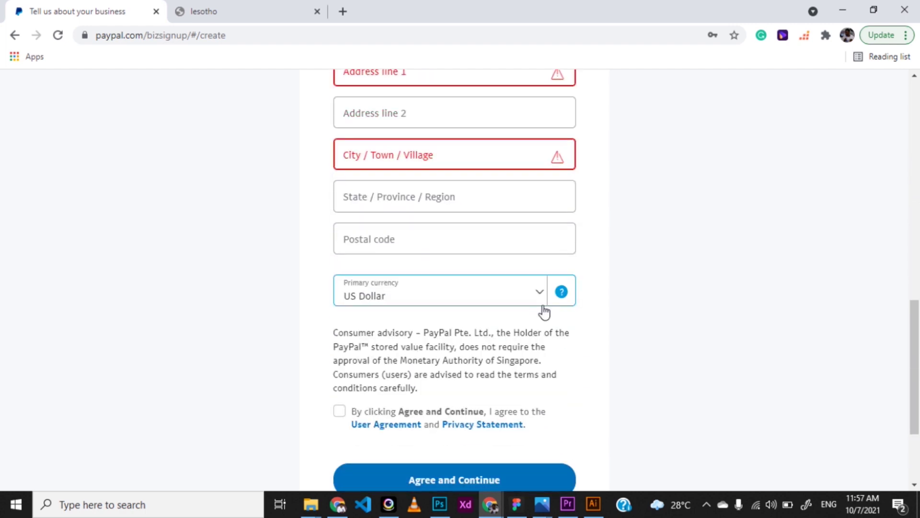
pyautogui.click(422, 362)
pyautogui.scroll(5, 455, 271)
pyautogui.click(361, 207)
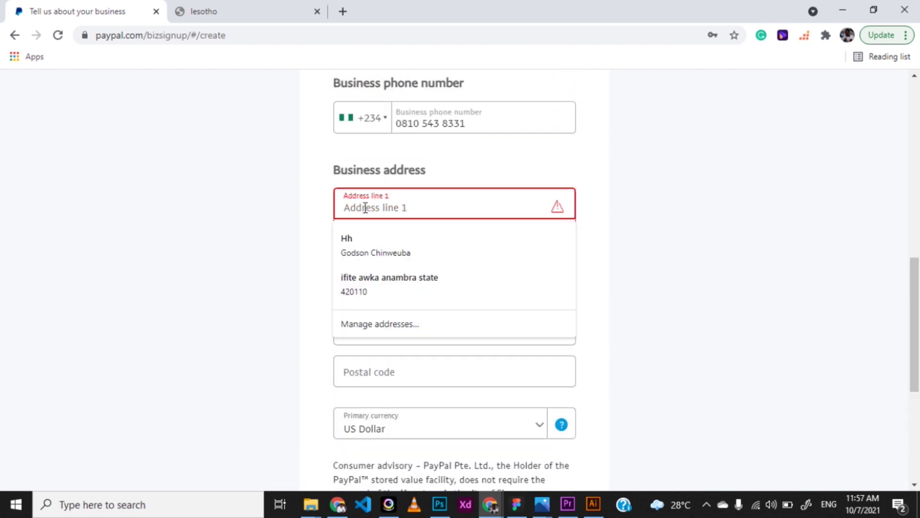
pyautogui.write('House 30')
pyautogui.click(402, 231)
pyautogui.click(363, 287)
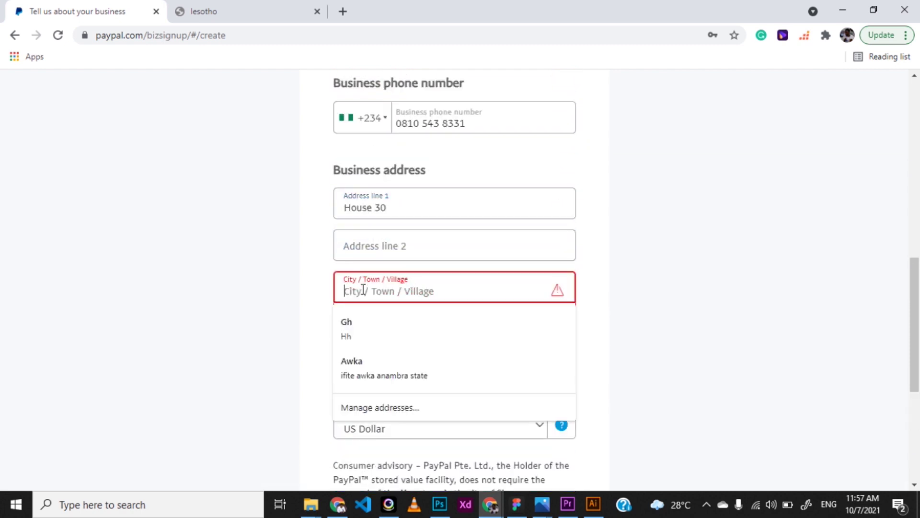
pyautogui.click(357, 364)
pyautogui.click(374, 341)
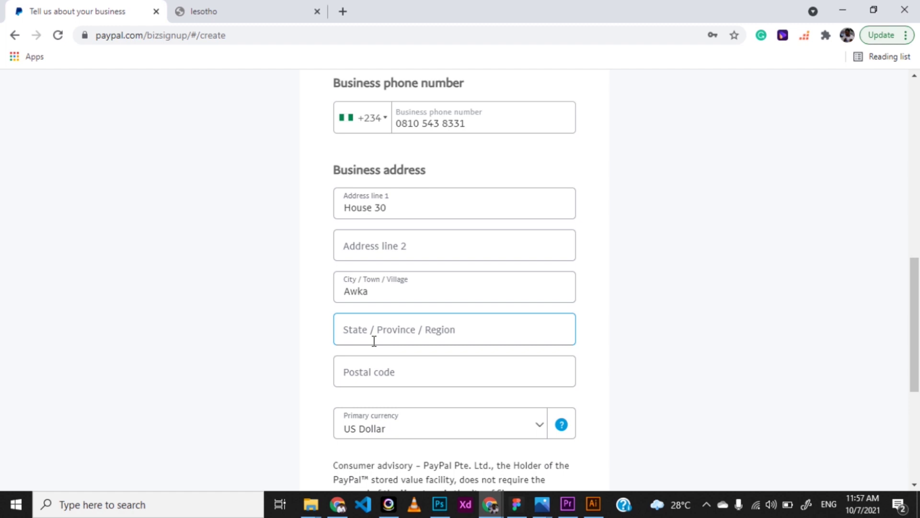
pyautogui.scroll(-4, 369, 345)
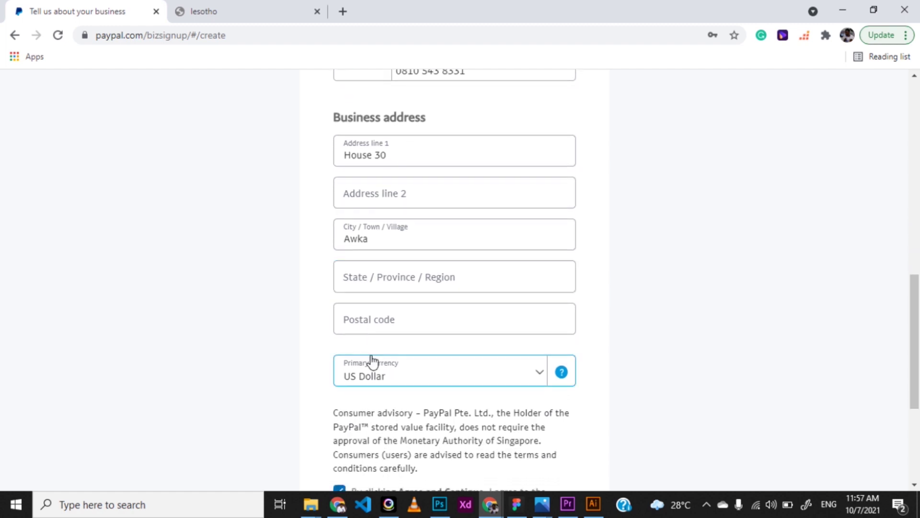
pyautogui.click(385, 415)
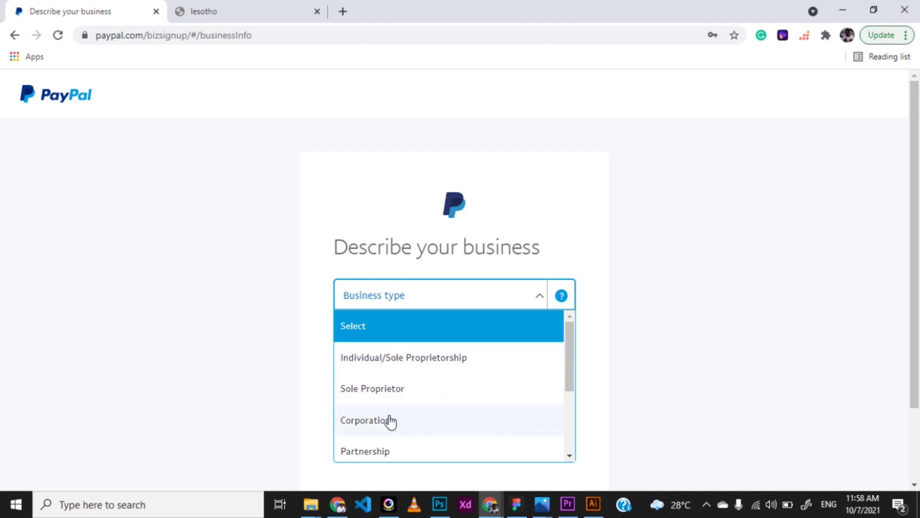
# Set the business type to Sole Proprietor and the incorporation country to Nigeria
pyautogui.scroll(-1, 389, 422)
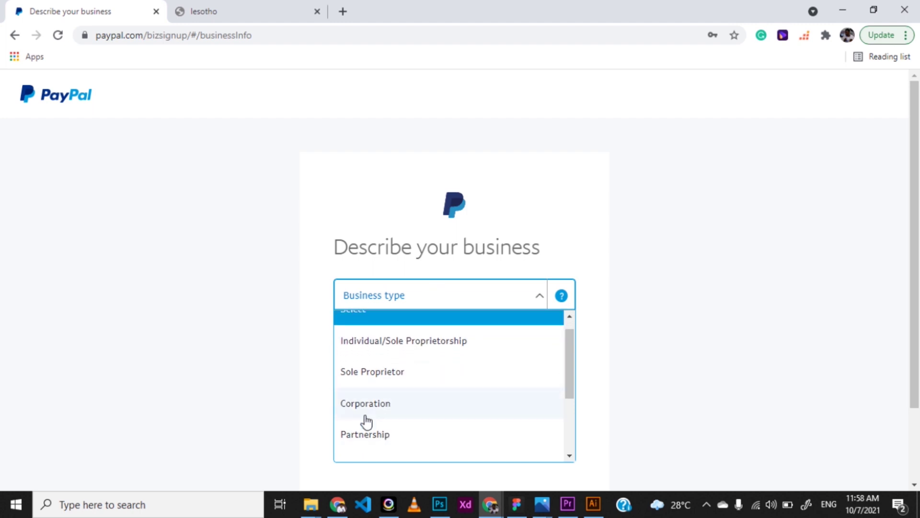
pyautogui.scroll(-1, 379, 415)
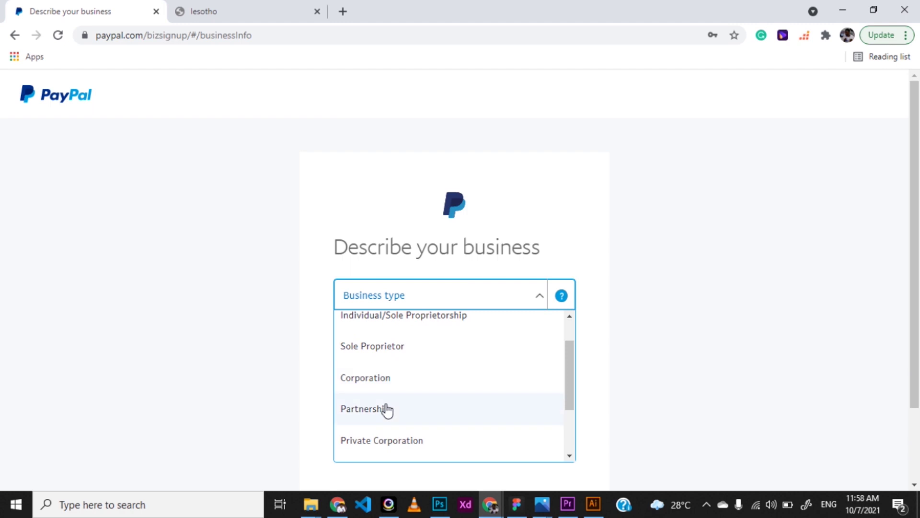
pyautogui.scroll(2, 387, 410)
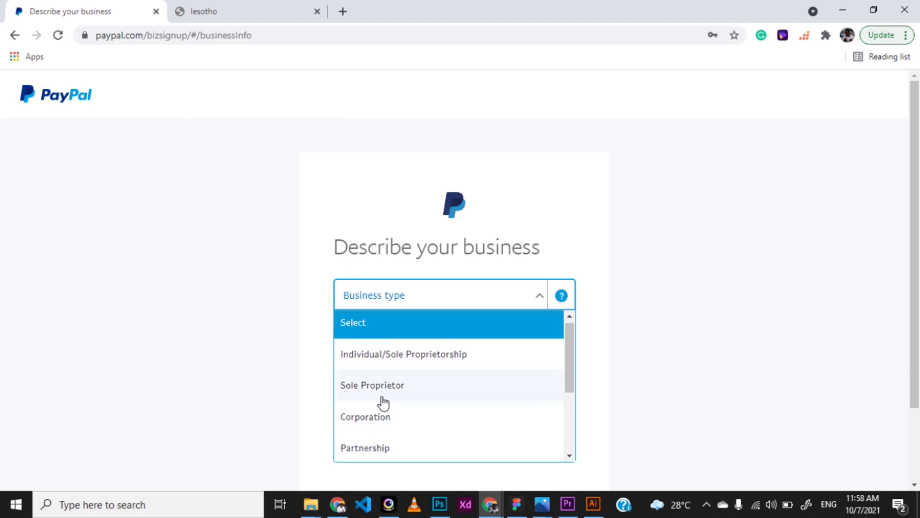
pyautogui.click(381, 388)
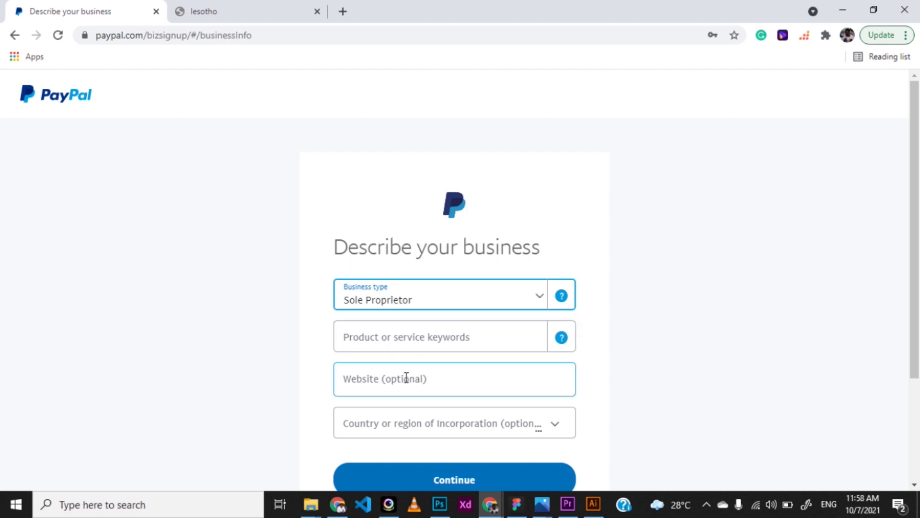
pyautogui.scroll(-2, 424, 431)
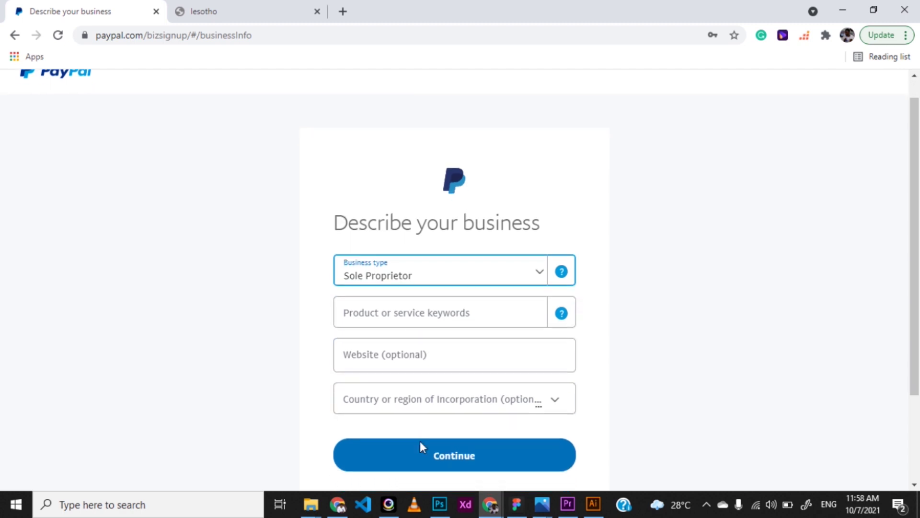
pyautogui.click(514, 355)
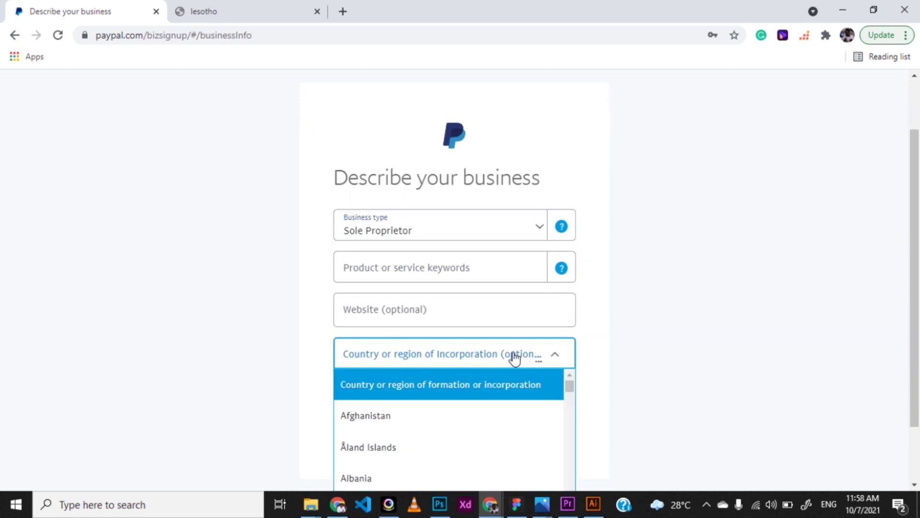
pyautogui.write('nig')
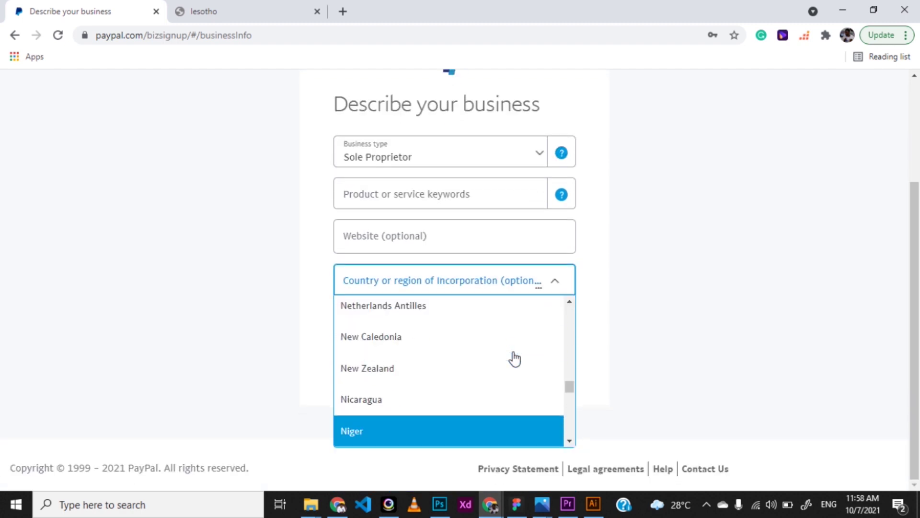
pyautogui.press('Down')
pyautogui.press('Return')
# Enter 'Web Development' as the keyword, pick the Computer Programming category, and continue
pyautogui.click(479, 338)
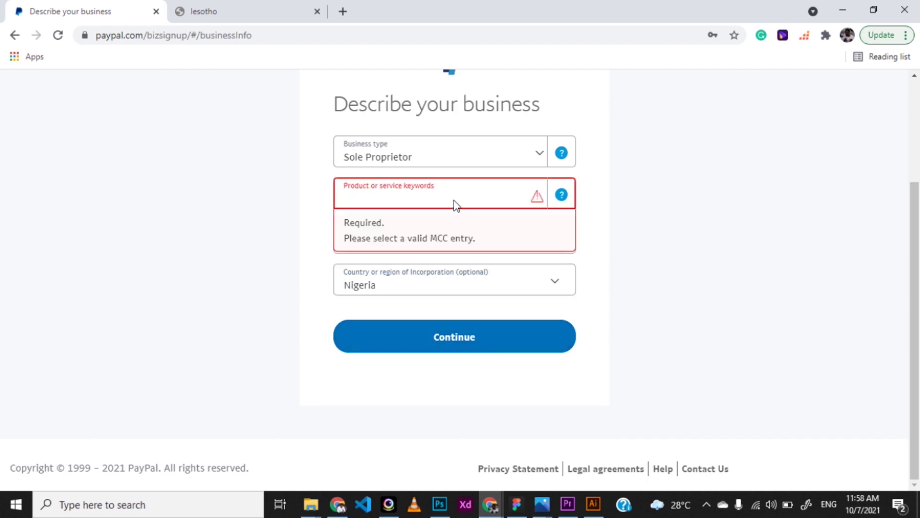
pyautogui.write('We')
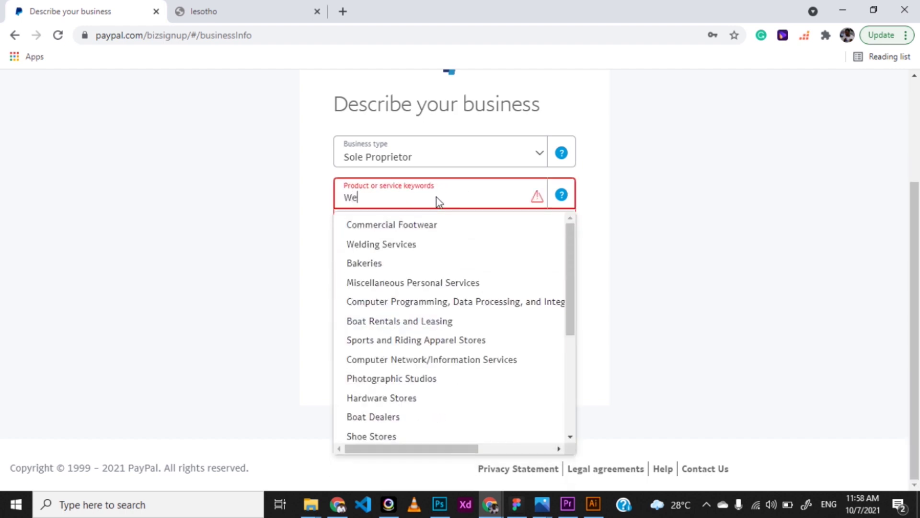
pyautogui.write('b Deve')
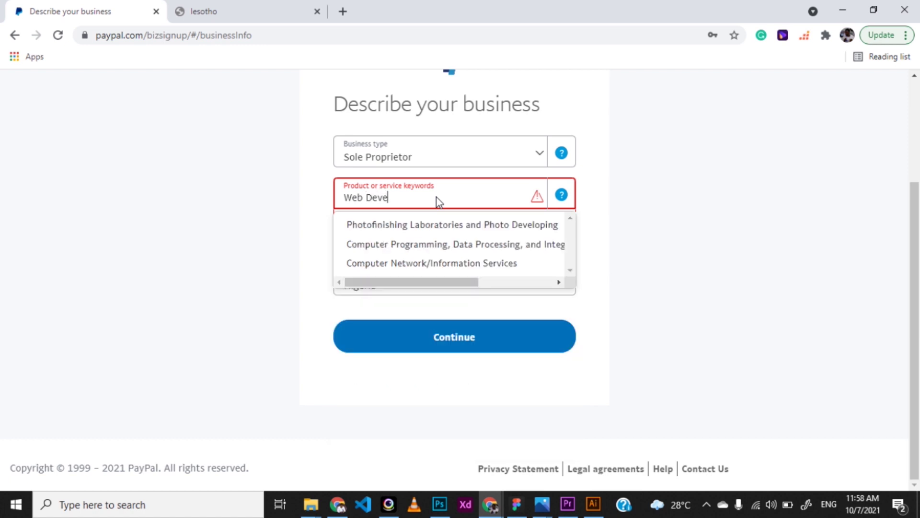
pyautogui.write('lopment')
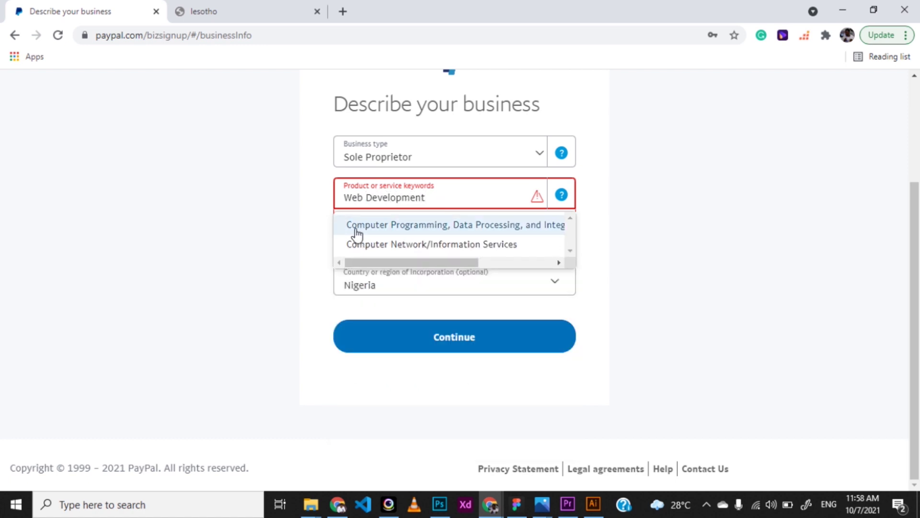
pyautogui.click(383, 224)
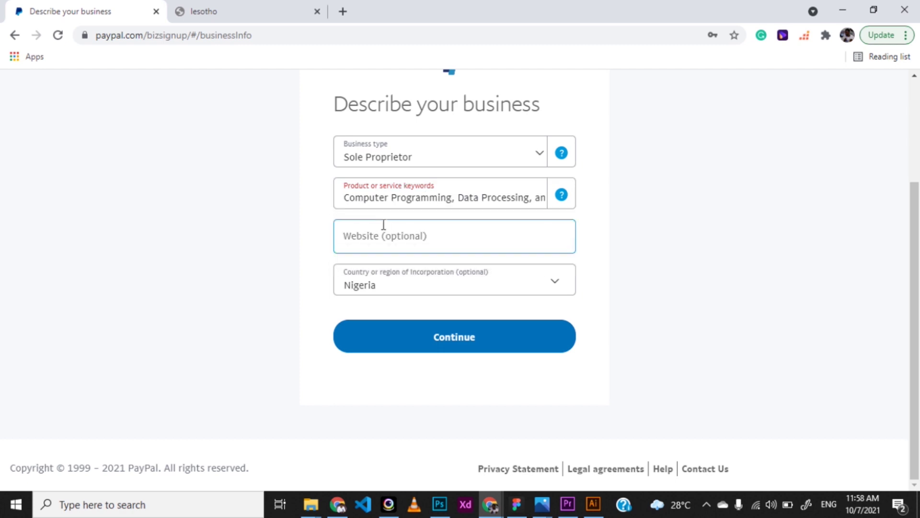
pyautogui.click(418, 340)
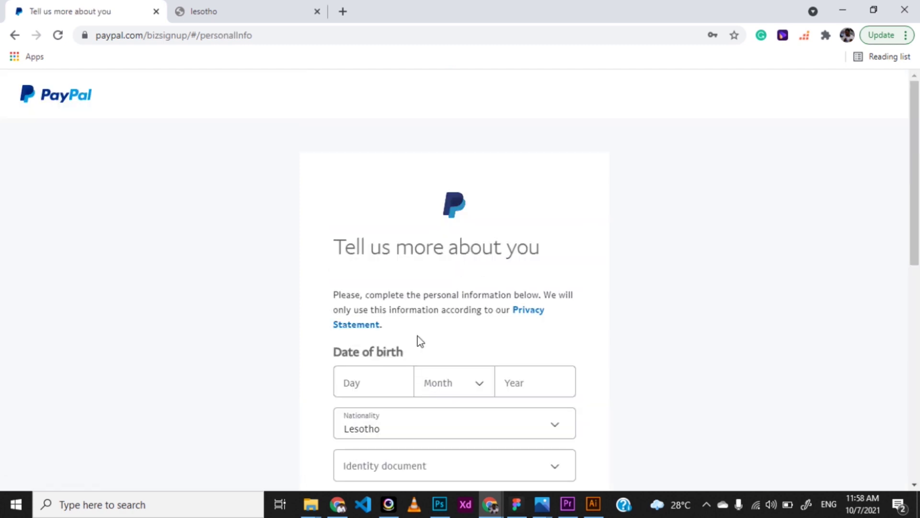
# Set nationality to Nigeria and enter the date of birth with January as month
pyautogui.scroll(-4, 419, 341)
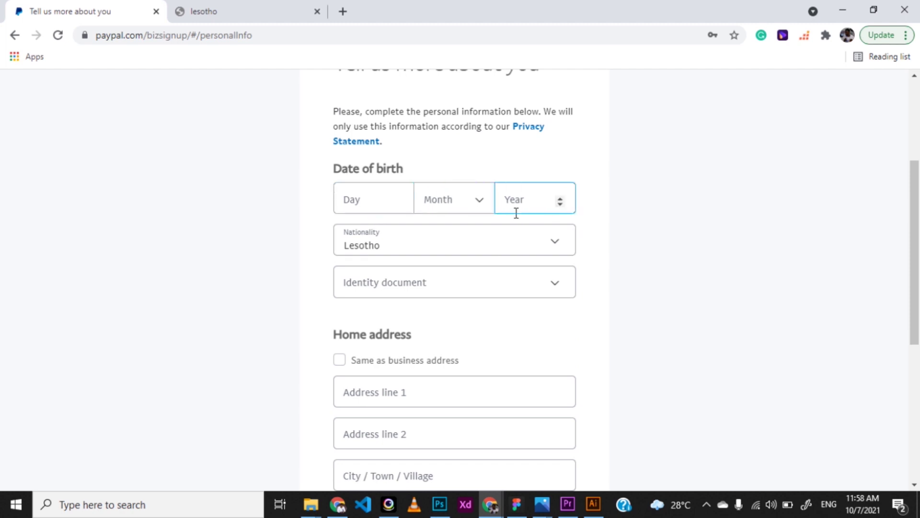
pyautogui.scroll(-2, 455, 318)
pyautogui.click(552, 166)
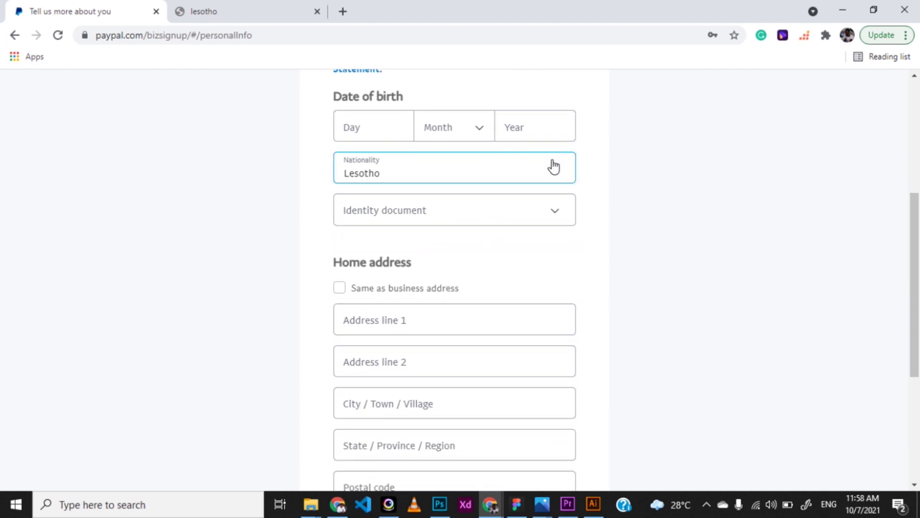
pyautogui.write('ni')
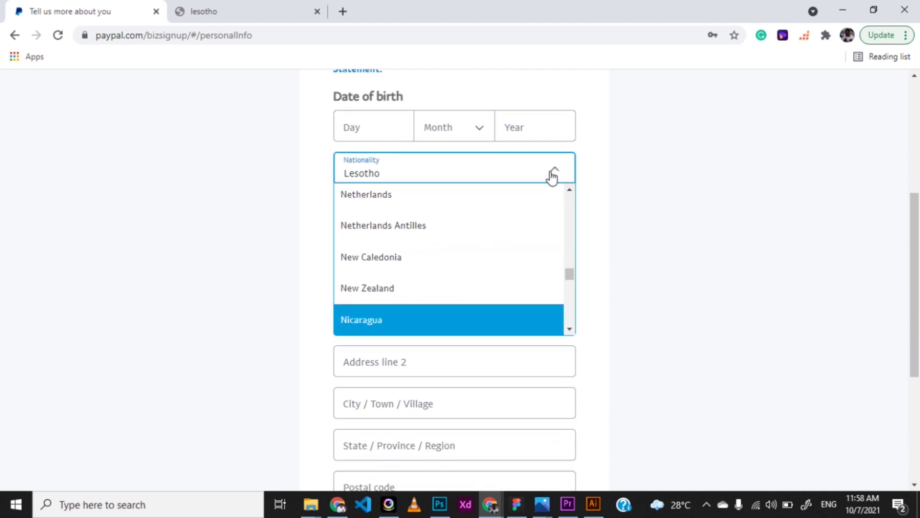
pyautogui.write('geri')
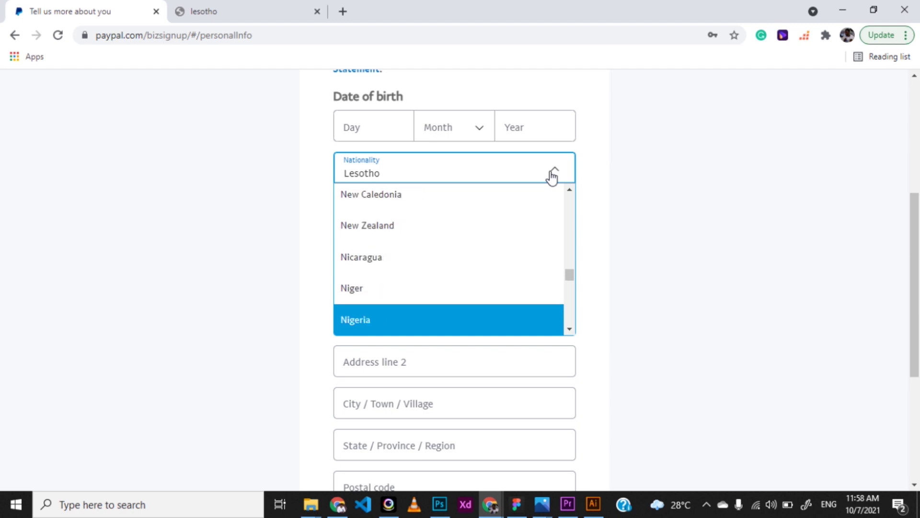
pyautogui.press('Return')
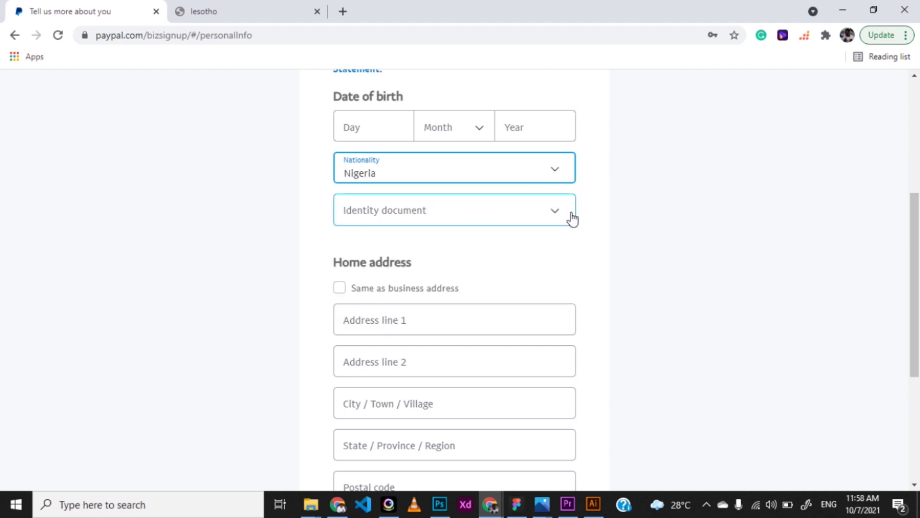
pyautogui.click(388, 129)
pyautogui.write('12')
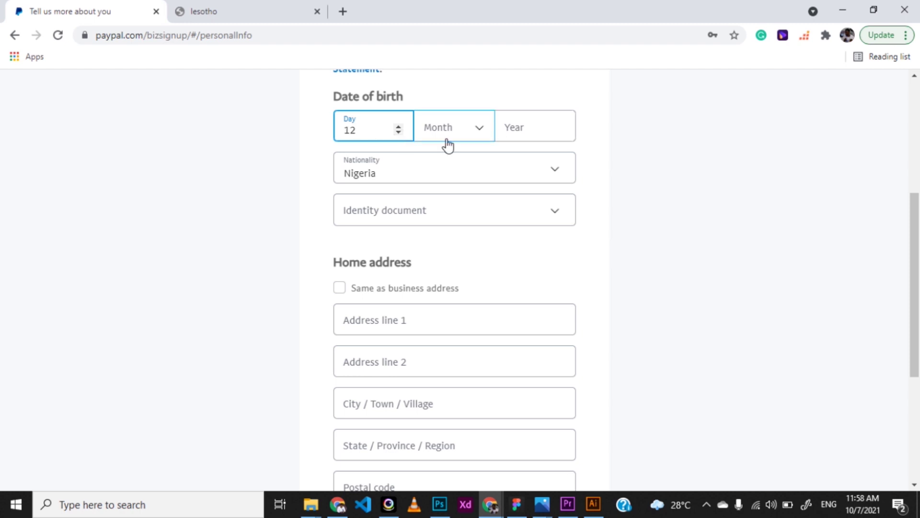
pyautogui.click(474, 133)
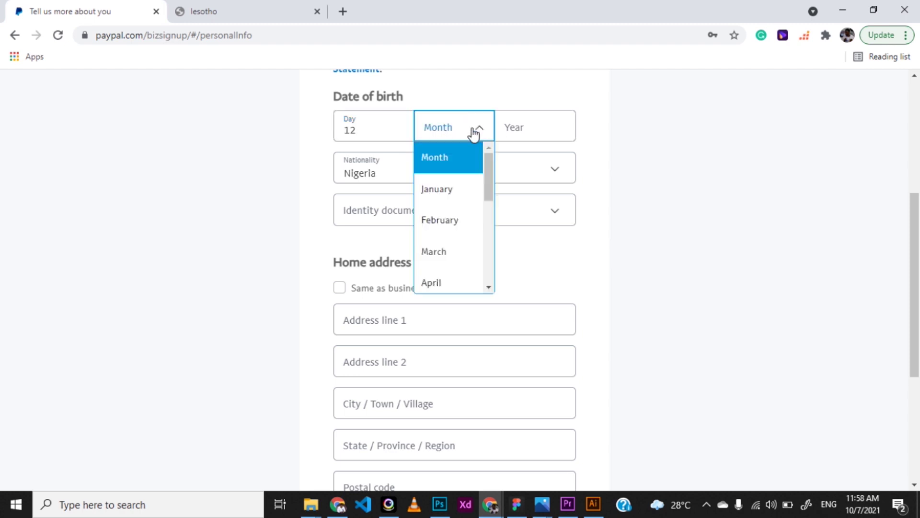
pyautogui.click(438, 188)
pyautogui.click(518, 130)
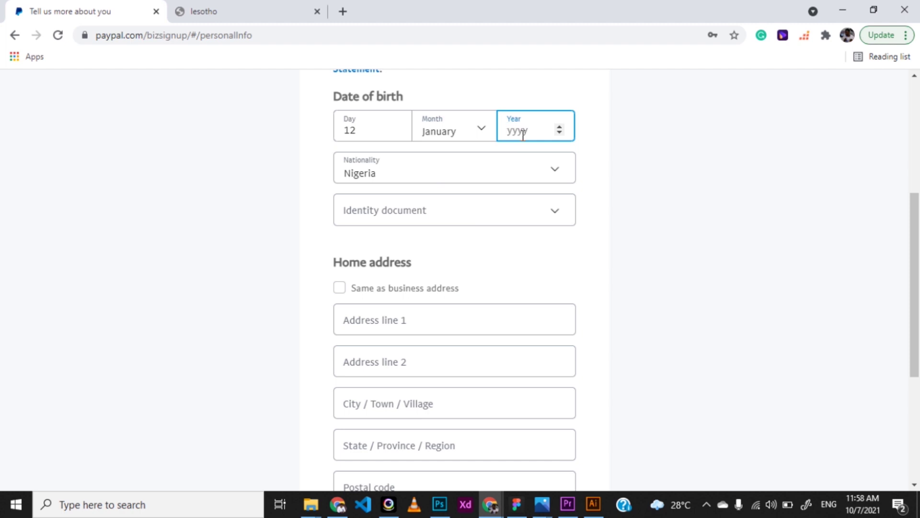
pyautogui.write('1990')
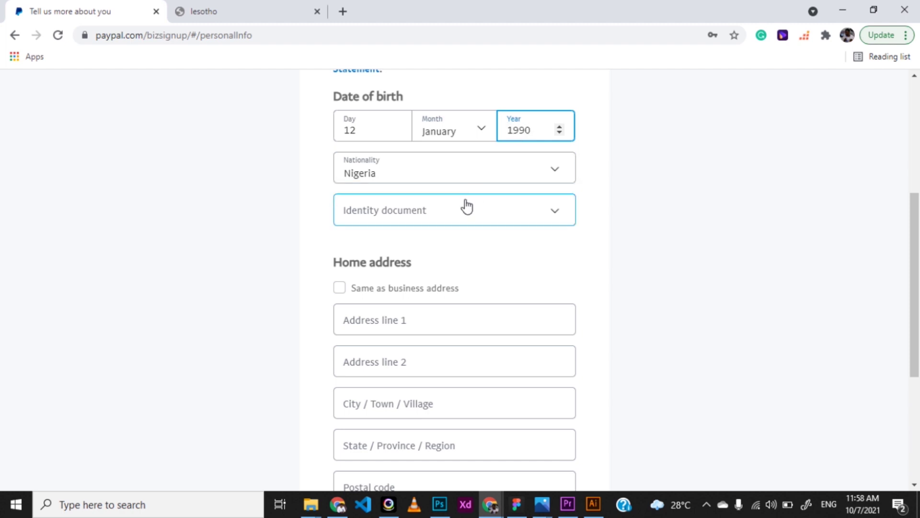
# Choose National ID as the identity document and enter the ID number
pyautogui.click(454, 216)
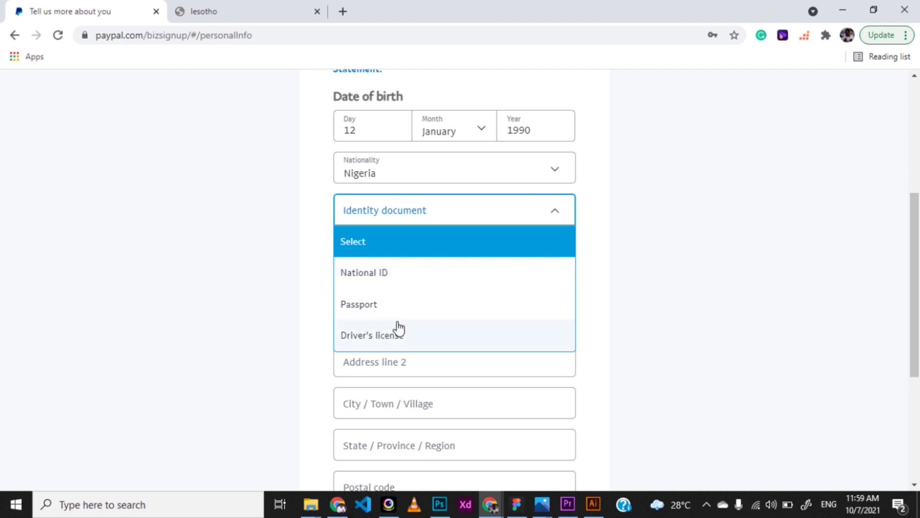
pyautogui.click(417, 281)
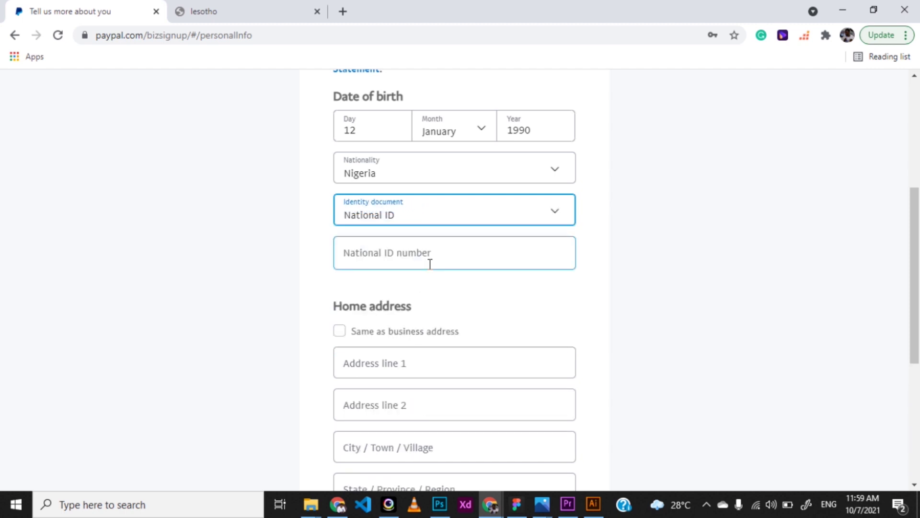
pyautogui.click(397, 251)
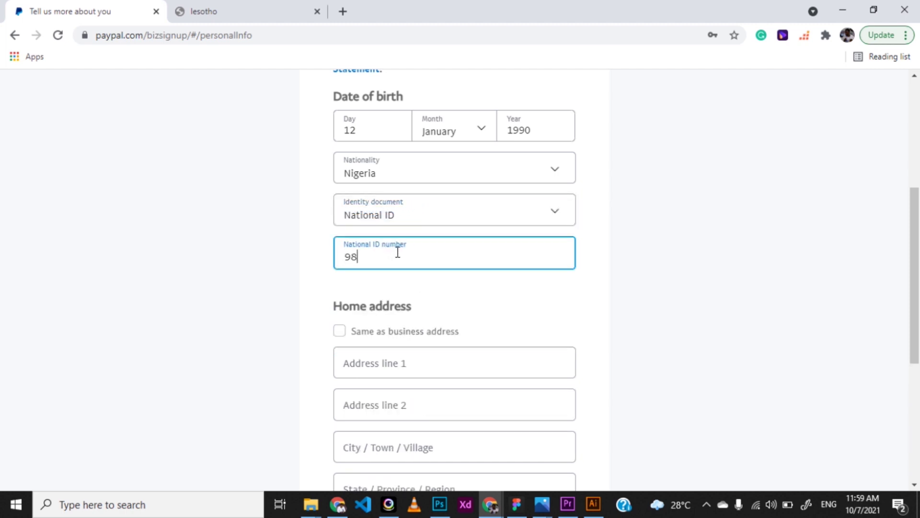
pyautogui.scroll(-4, 383, 312)
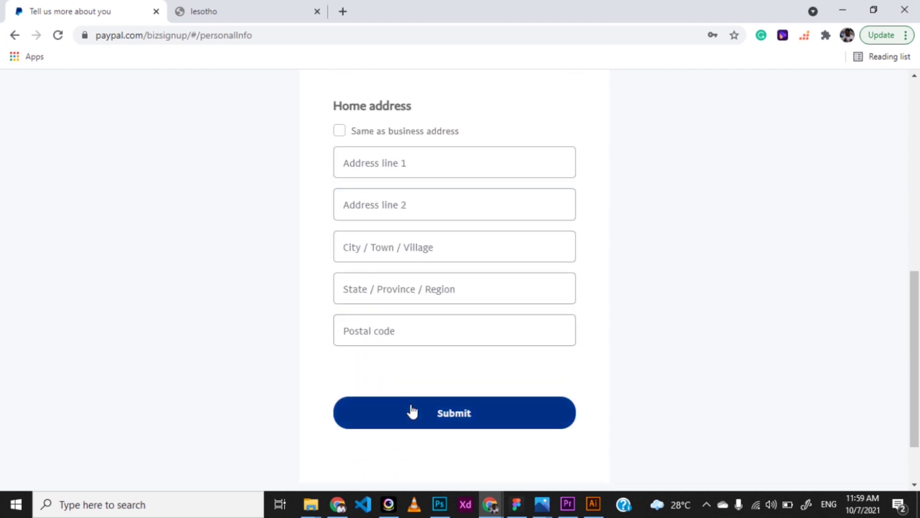
pyautogui.click(411, 411)
# Fill in the home address line and city, then submit the personal details
pyautogui.click(374, 167)
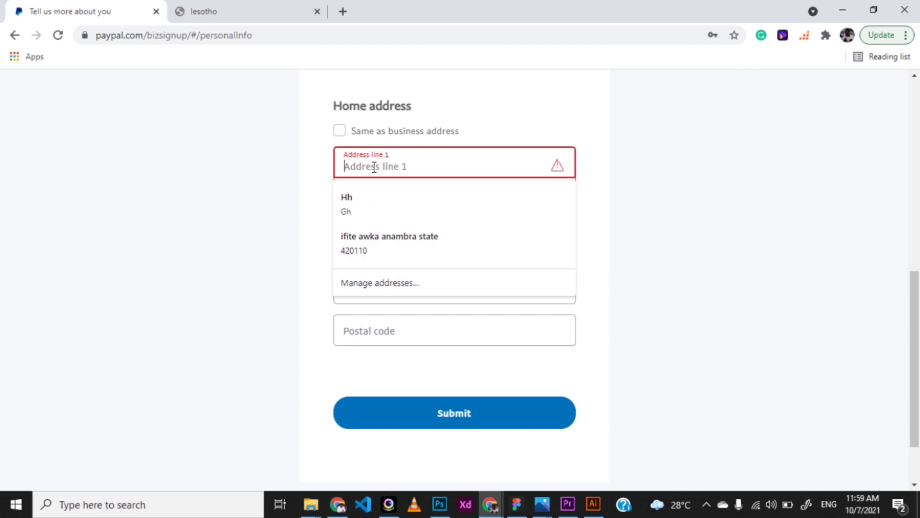
pyautogui.write('Hous')
pyautogui.write('e')
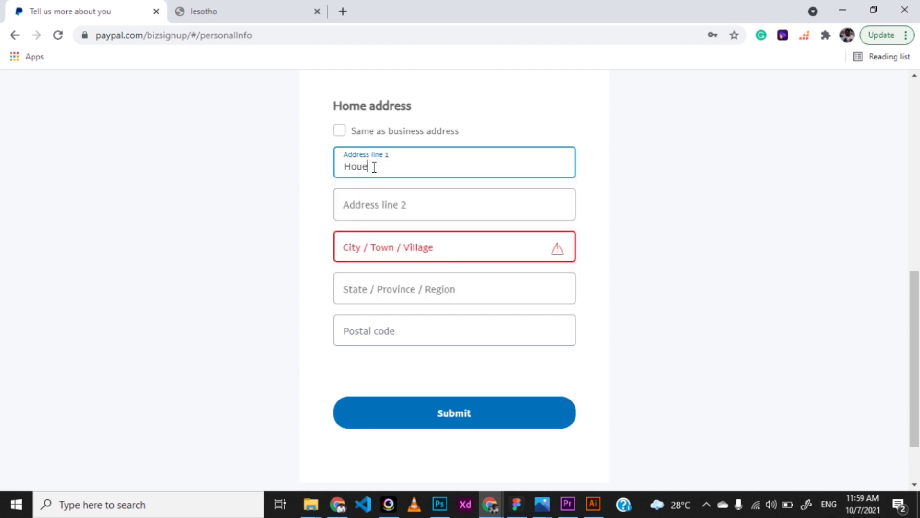
pyautogui.press('BackSpace')
pyautogui.write('se 30')
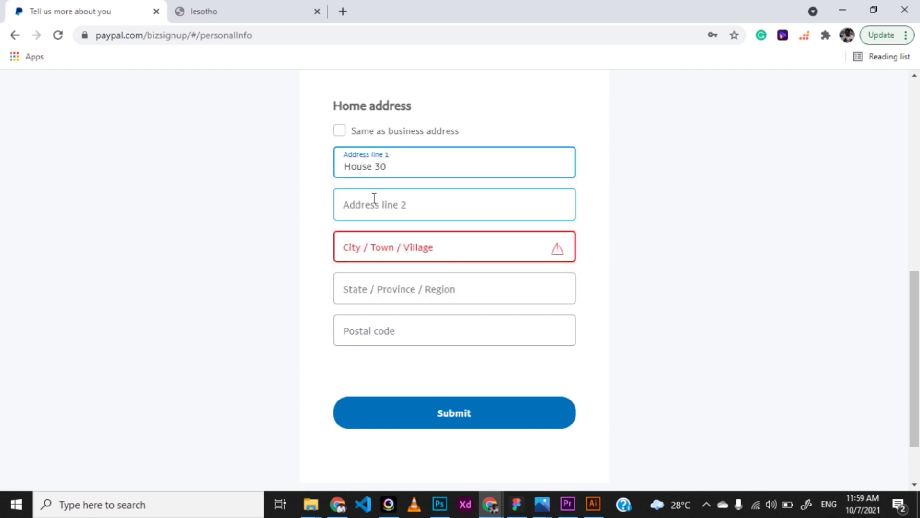
pyautogui.click(373, 251)
pyautogui.write('Awka')
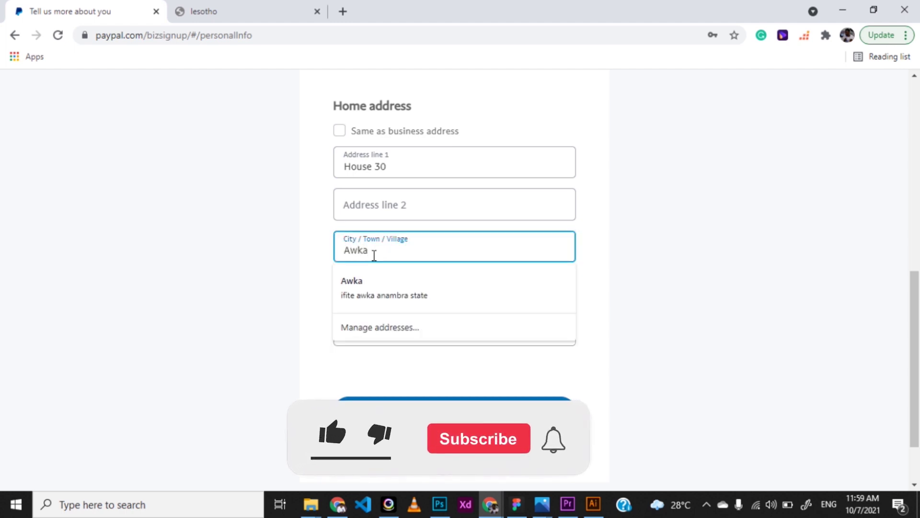
pyautogui.press('Escape')
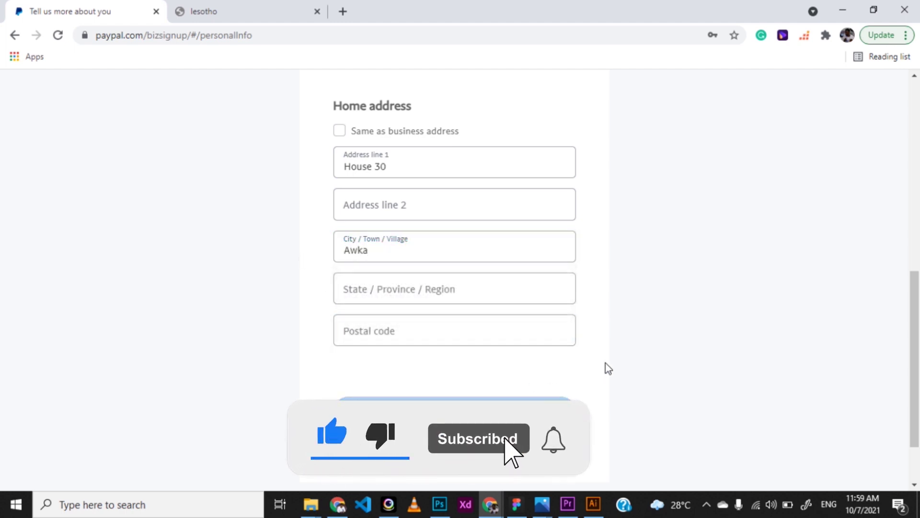
pyautogui.press('Return')
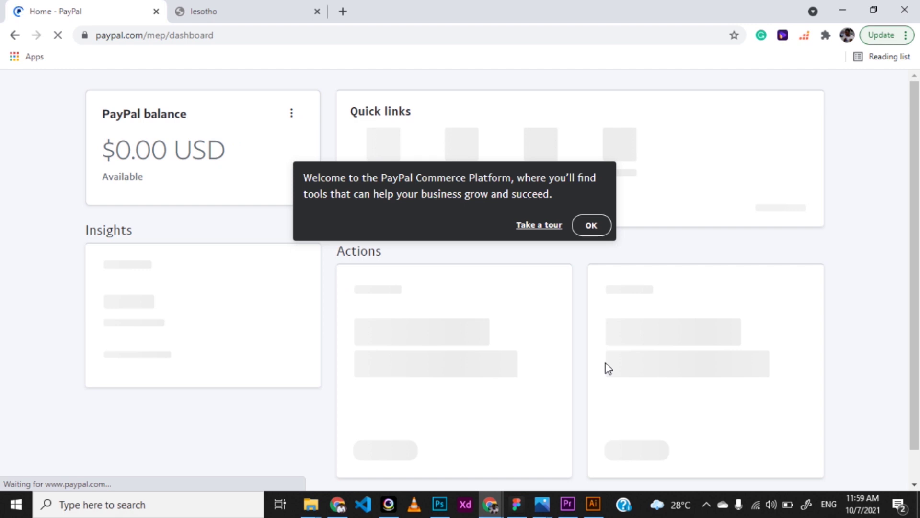
# Dismiss the welcome message, review the dashboard and highlight the $0.00 USD balance
pyautogui.click(592, 225)
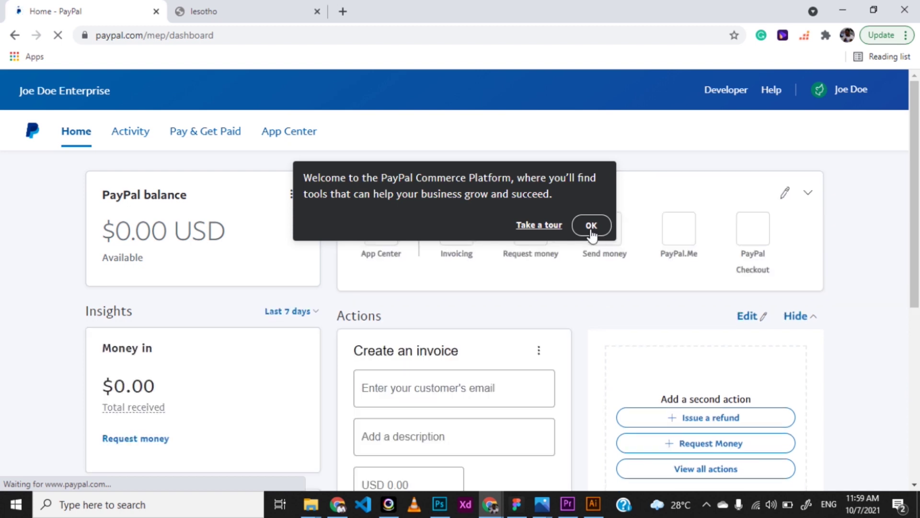
pyautogui.click(592, 225)
pyautogui.scroll(-3, 388, 357)
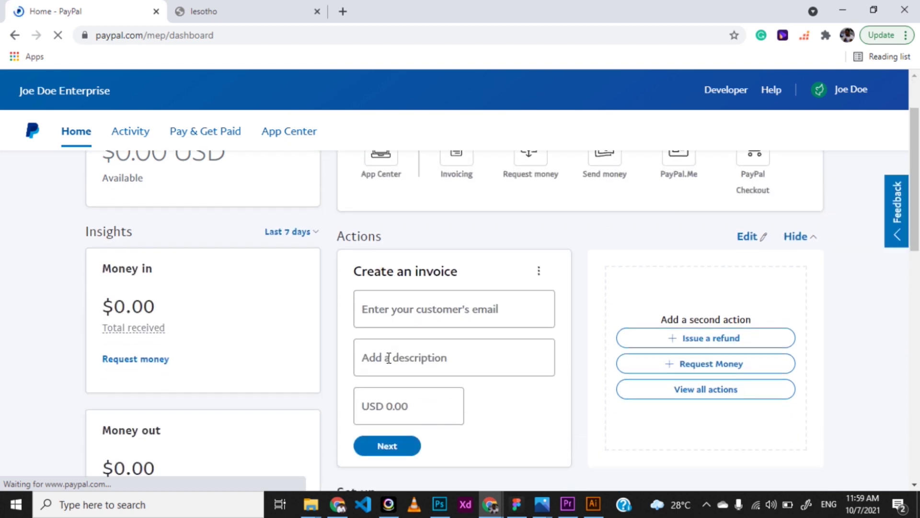
pyautogui.scroll(-1, 389, 358)
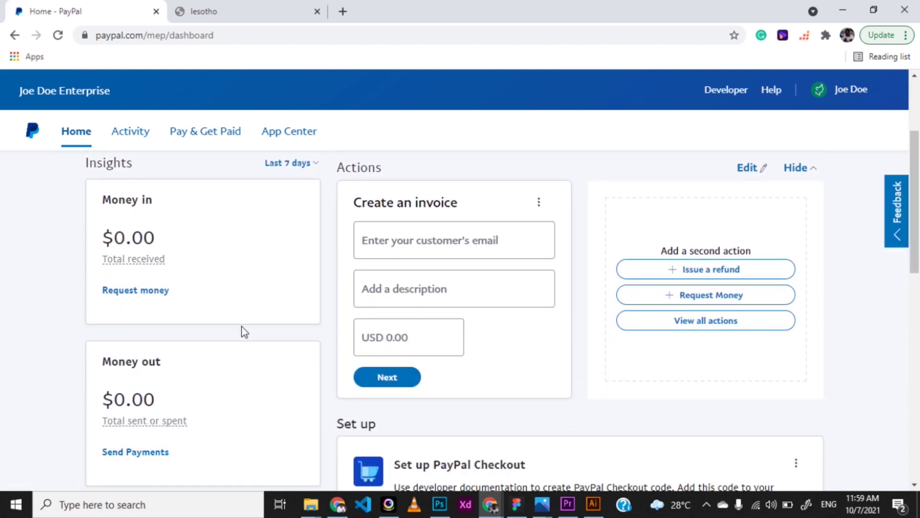
pyautogui.scroll(3, 546, 274)
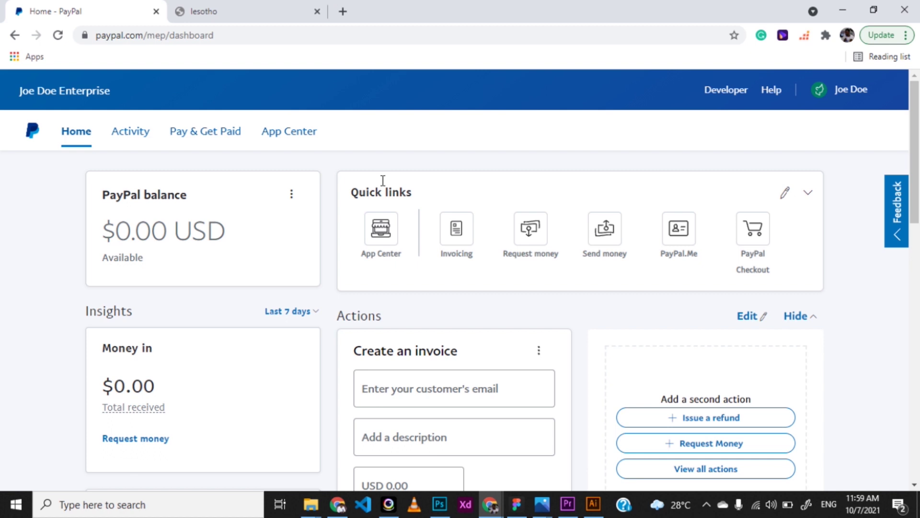
pyautogui.scroll(-1, 153, 285)
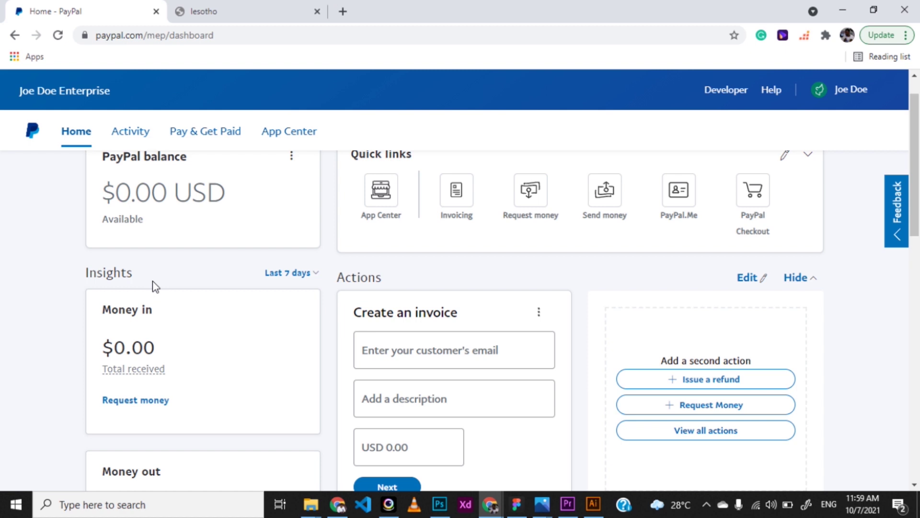
pyautogui.scroll(1, 152, 281)
pyautogui.moveTo(113, 211); pyautogui.dragTo(225, 232)
pyautogui.scroll(-2, 177, 376)
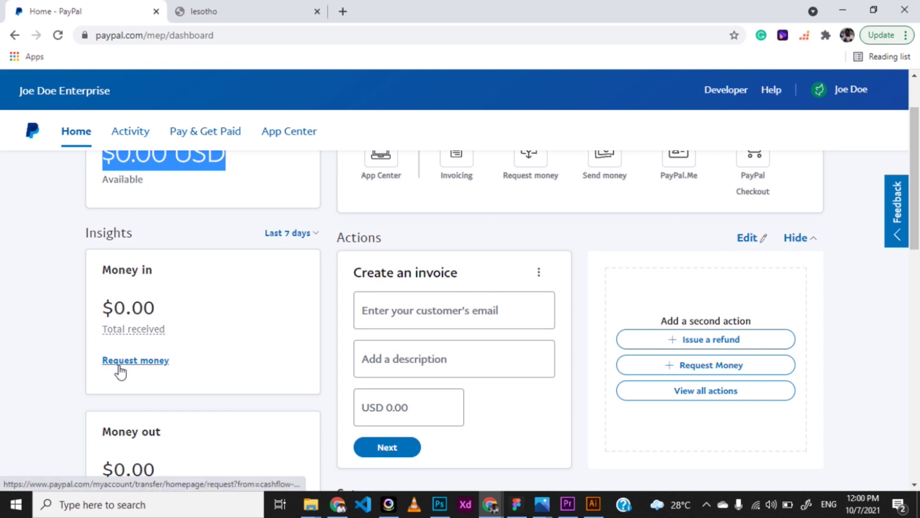
pyautogui.click(119, 367)
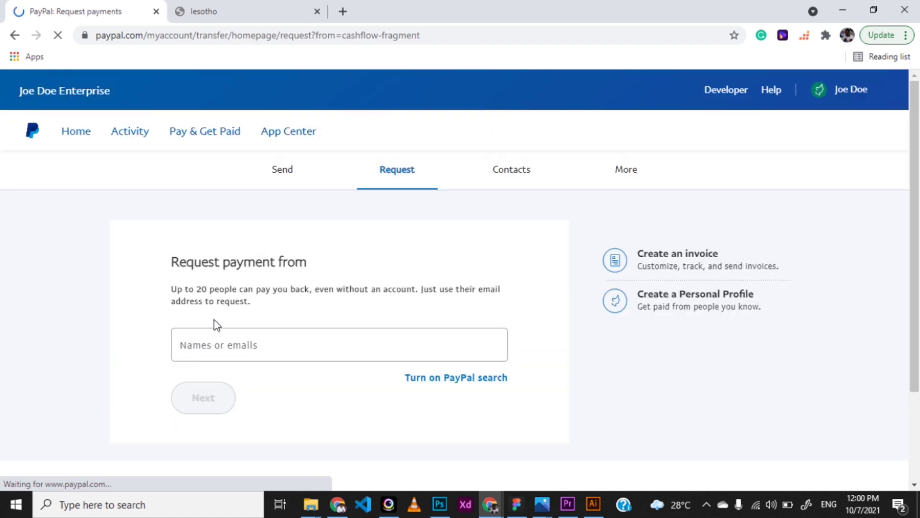
# Replace the typed name with the contact's email as recipient and continue to the amount
pyautogui.click(215, 352)
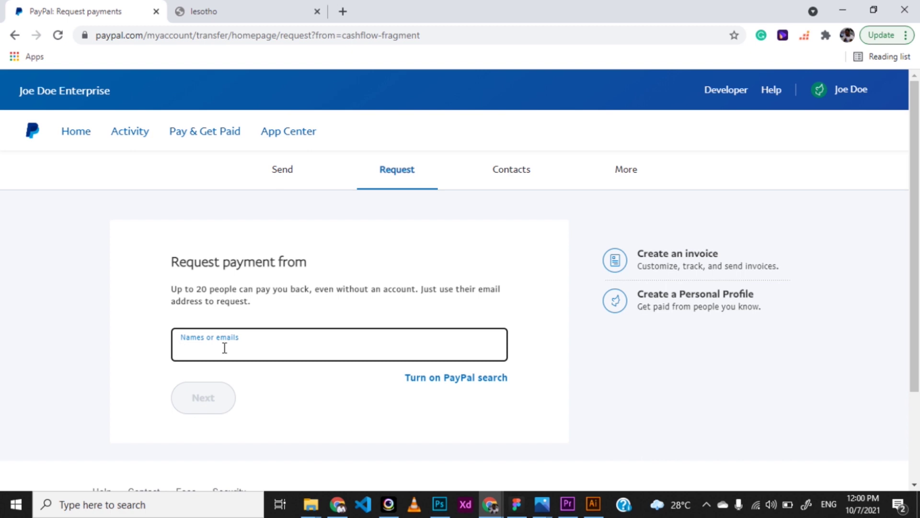
pyautogui.write('John')
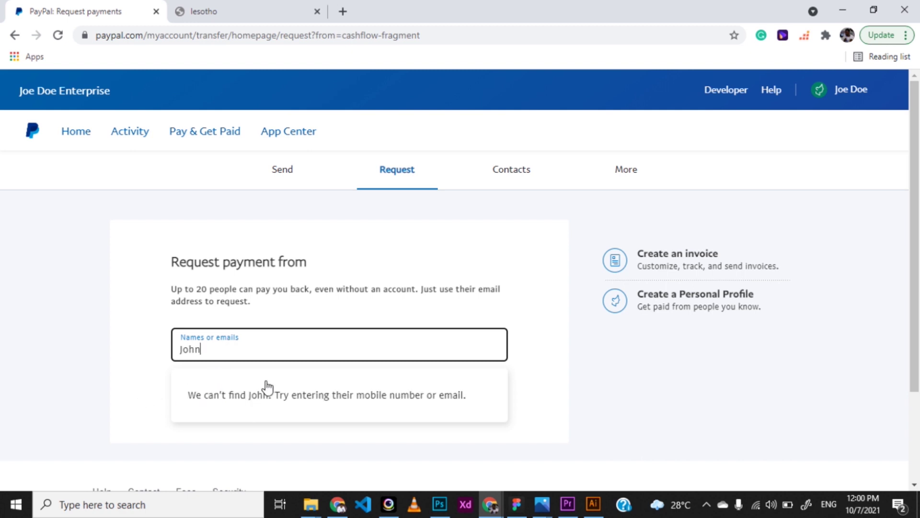
pyautogui.moveTo(226, 357); pyautogui.dragTo(171, 355)
pyautogui.press('BackSpace')
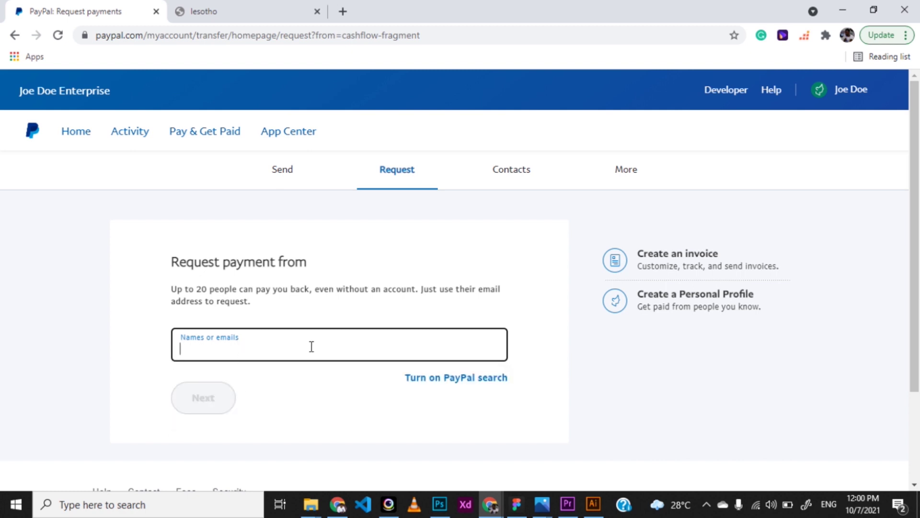
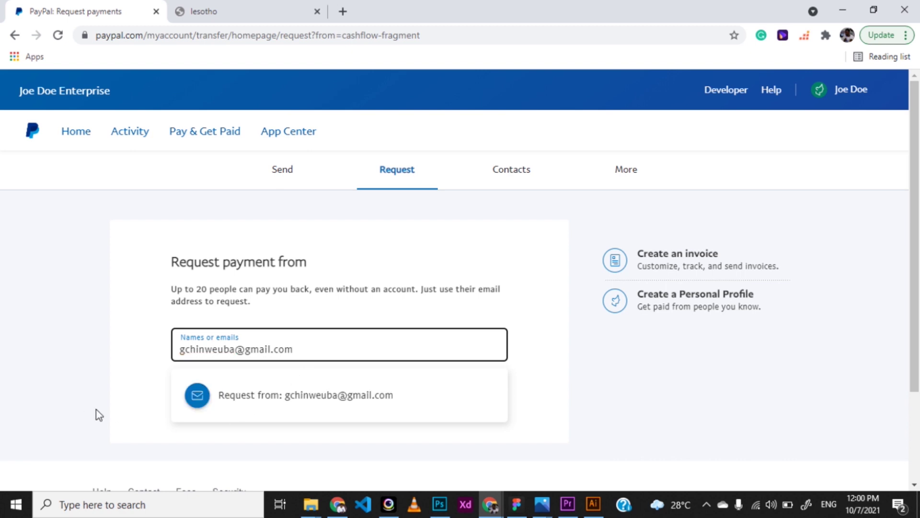
pyautogui.click(294, 407)
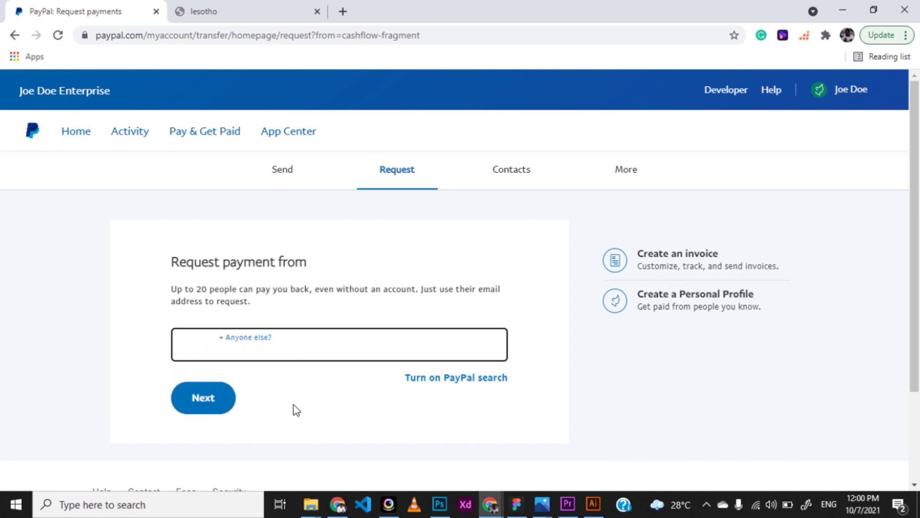
pyautogui.click(191, 402)
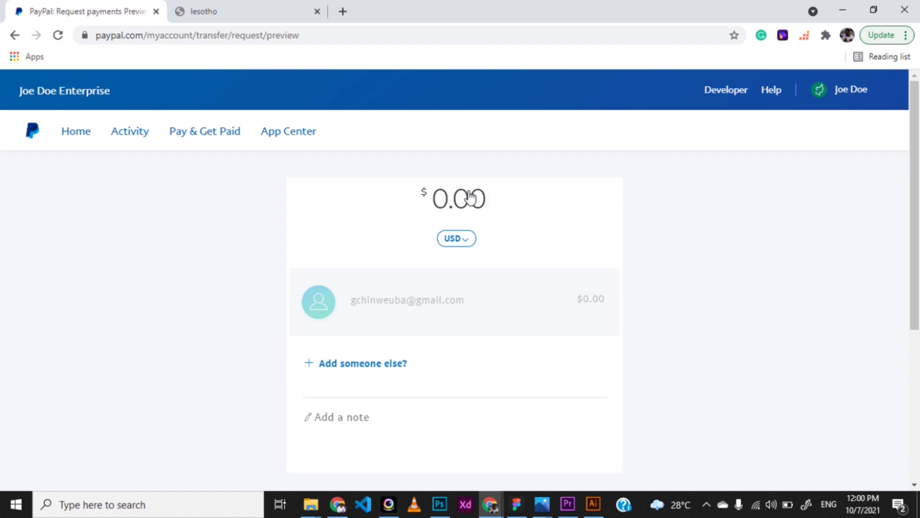
pyautogui.scroll(-1, 387, 377)
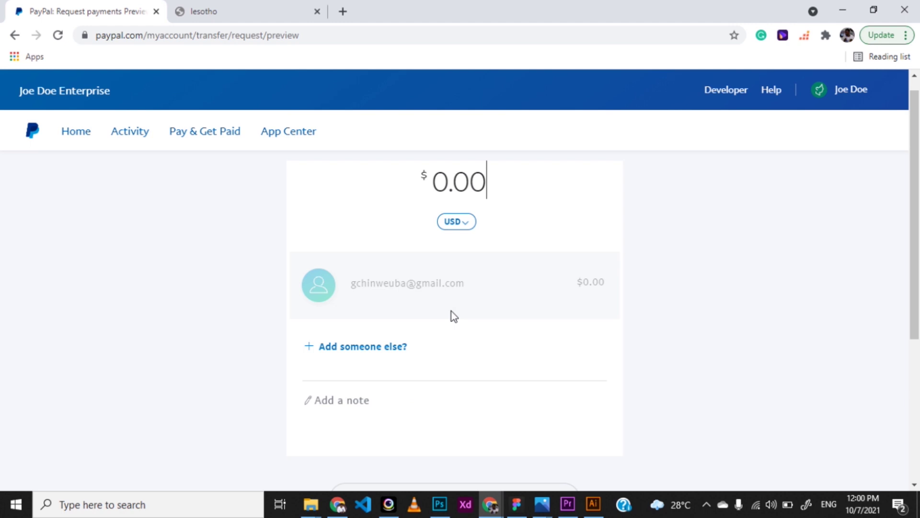
pyautogui.scroll(-3, 453, 316)
pyautogui.scroll(3, 453, 316)
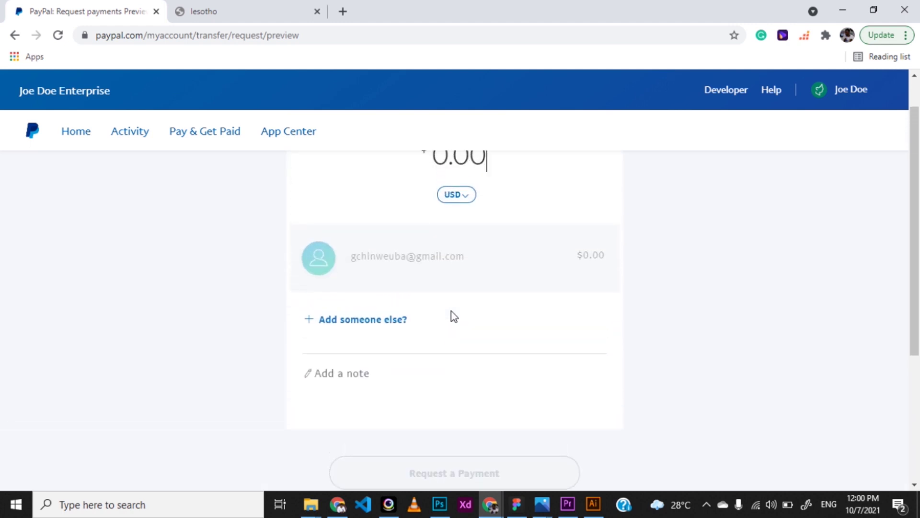
pyautogui.scroll(1, 454, 316)
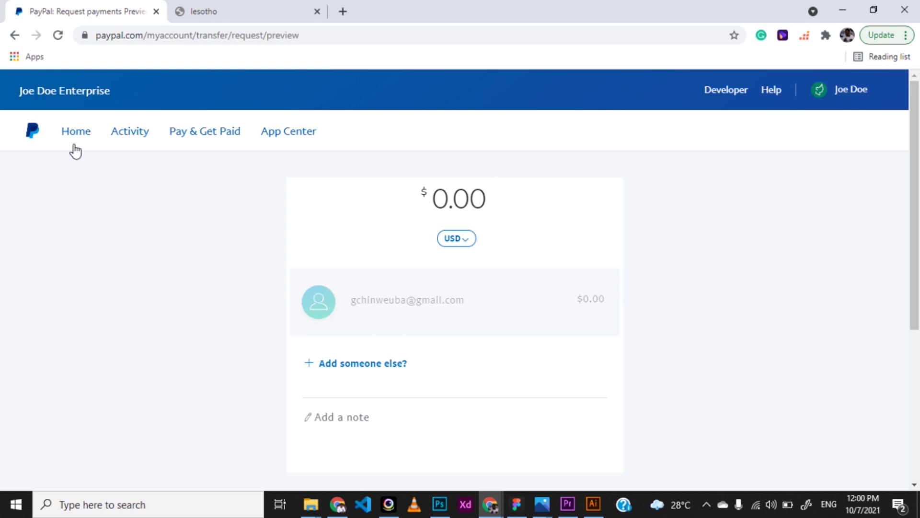
pyautogui.click(875, 87)
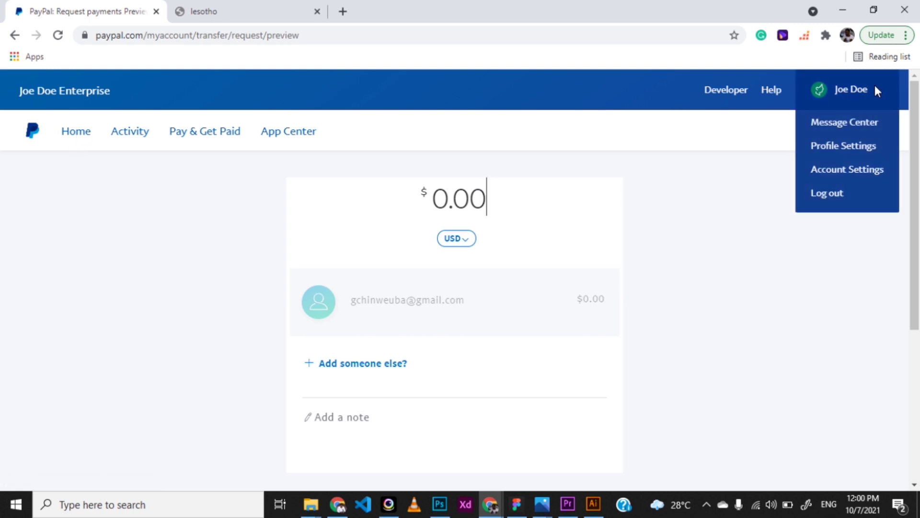
# Go to Profile Settings, open the Phone number settings, and start adding a number
pyautogui.click(844, 147)
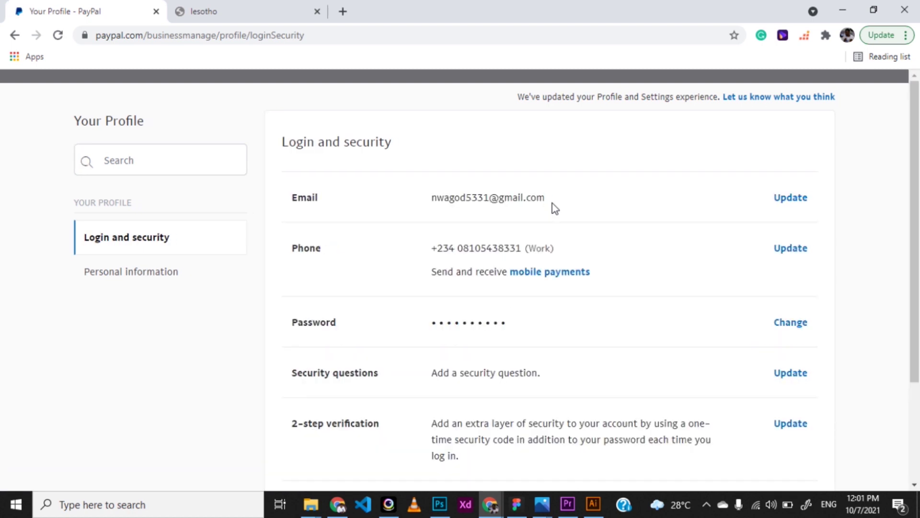
pyautogui.scroll(-1, 520, 370)
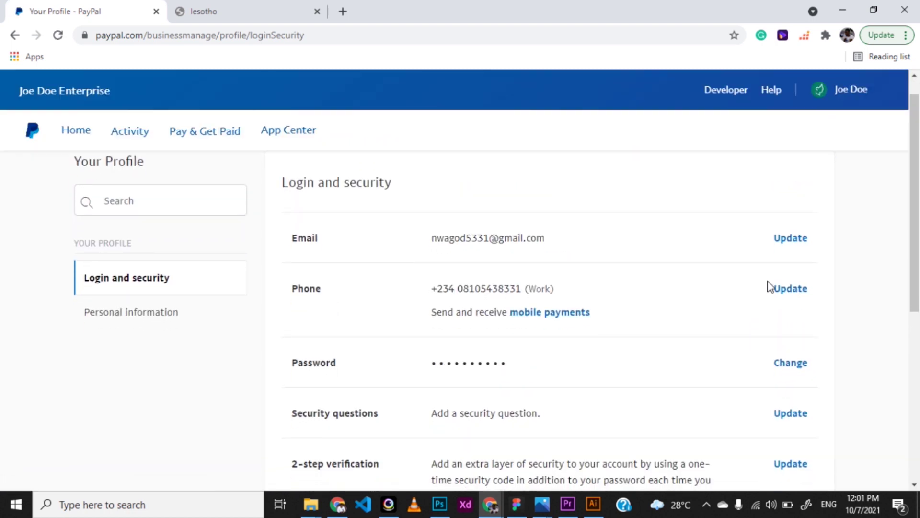
pyautogui.click(790, 289)
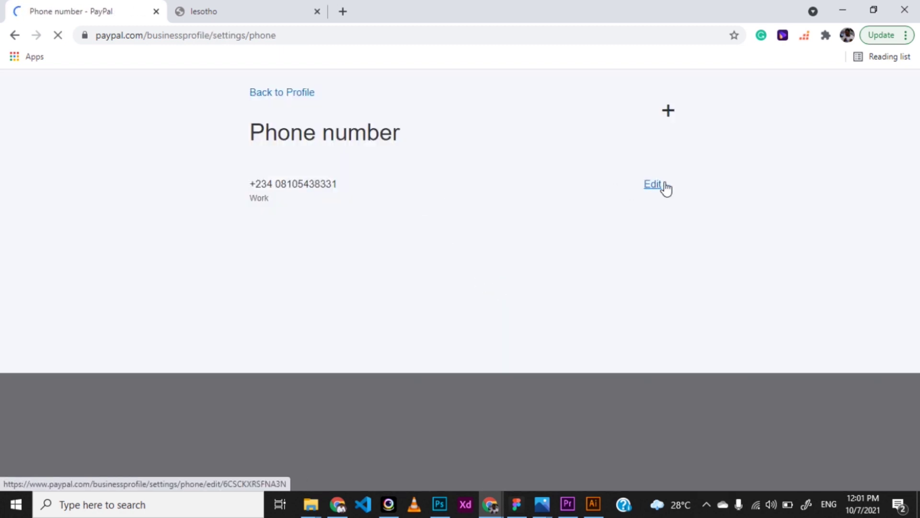
pyautogui.click(661, 192)
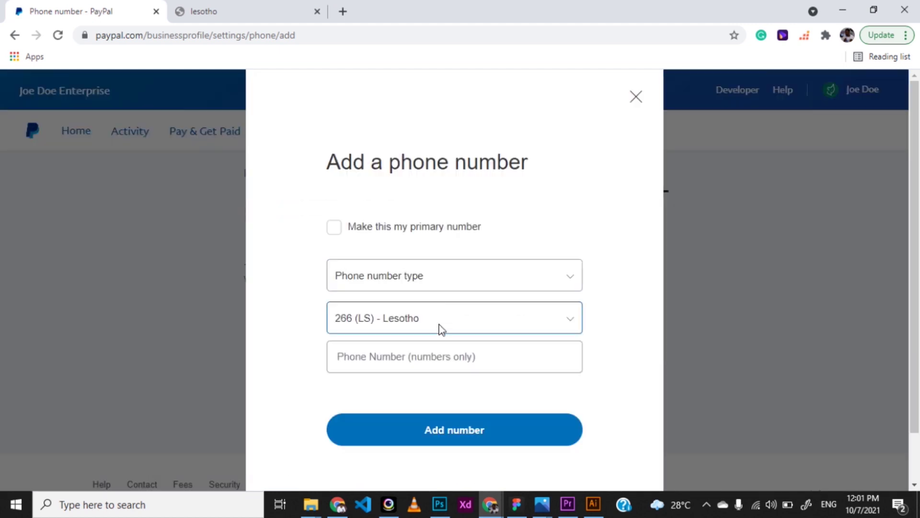
# Choose Nigeria (+234) as the country code and enter the new phone number
pyautogui.click(540, 275)
pyautogui.click(451, 317)
pyautogui.scroll(-10, 401, 251)
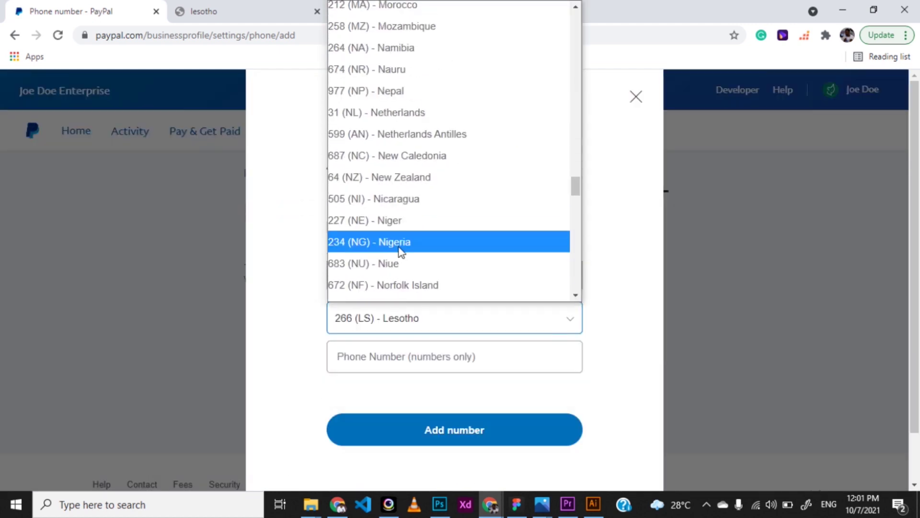
pyautogui.click(401, 251)
pyautogui.click(398, 361)
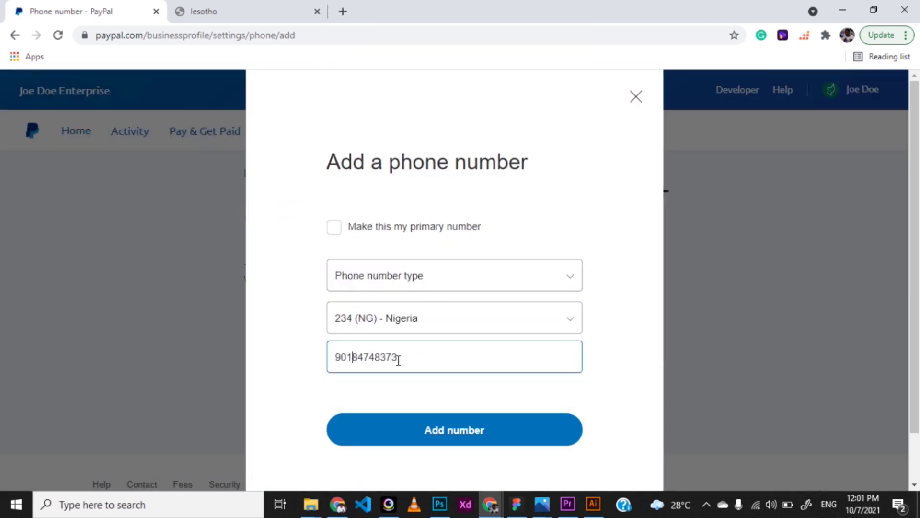
pyautogui.press('Return')
# Make the number primary, prefix it with 234, and set its type to Mobile
pyautogui.click(369, 263)
pyautogui.click(340, 384)
pyautogui.write('0')
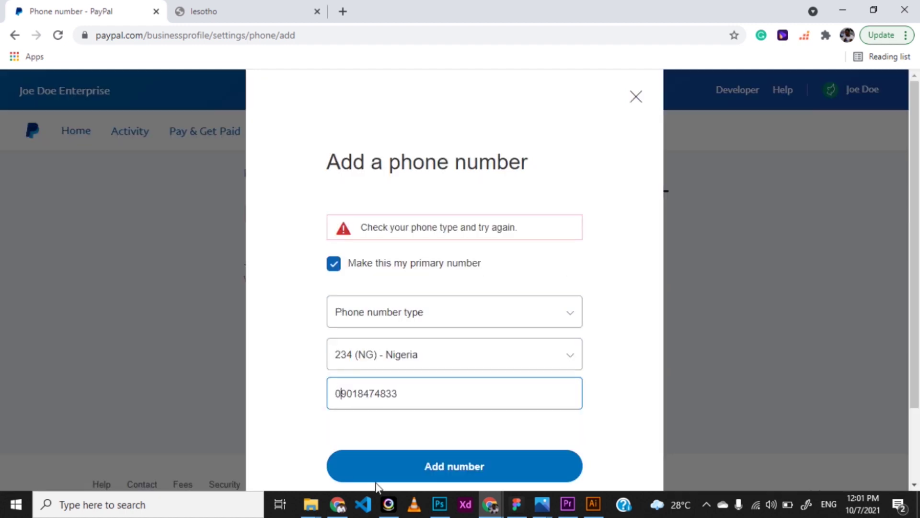
pyautogui.press('BackSpace')
pyautogui.write('234')
pyautogui.click(432, 312)
pyautogui.click(405, 407)
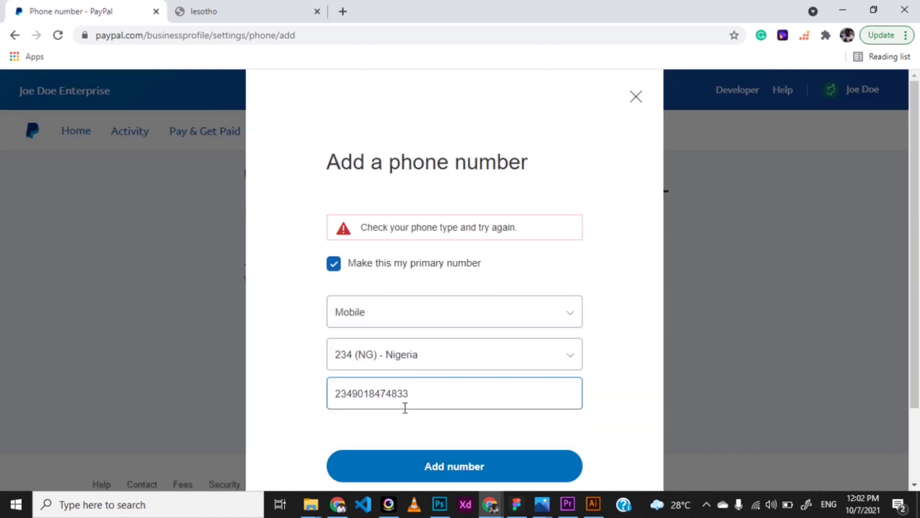
pyautogui.click(396, 474)
# Strip the 234 prefix from the number and save the new mobile number
pyautogui.click(380, 400)
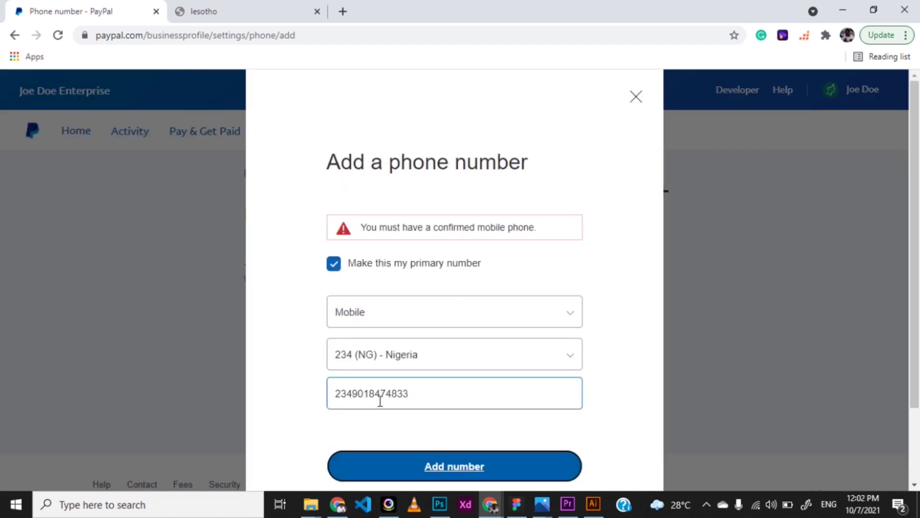
pyautogui.moveTo(353, 394); pyautogui.dragTo(303, 398)
pyautogui.press('BackSpace')
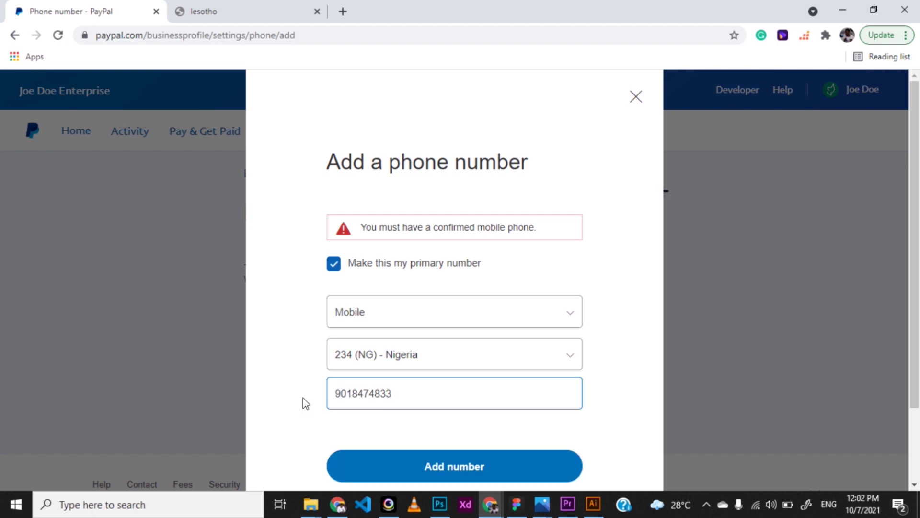
pyautogui.click(377, 461)
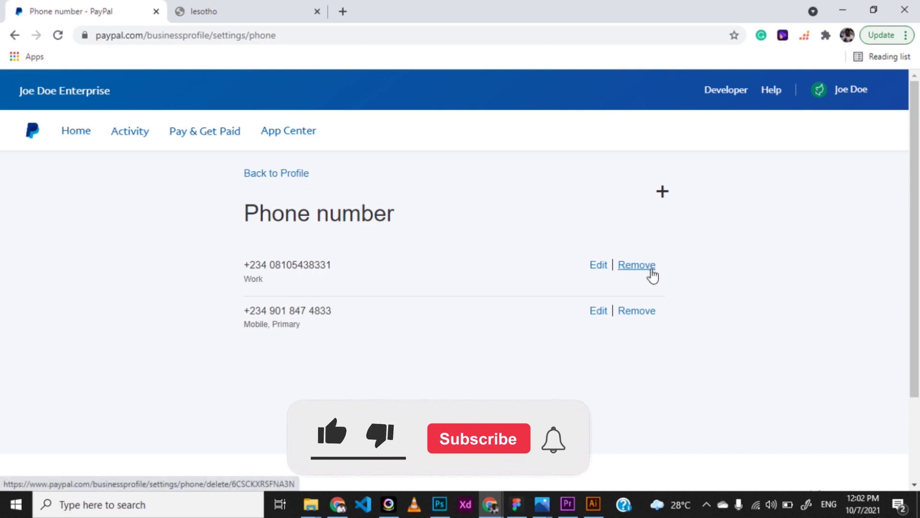
# Remove the Work number row, leaving only the mobile number, and go back to Profile
pyautogui.click(647, 268)
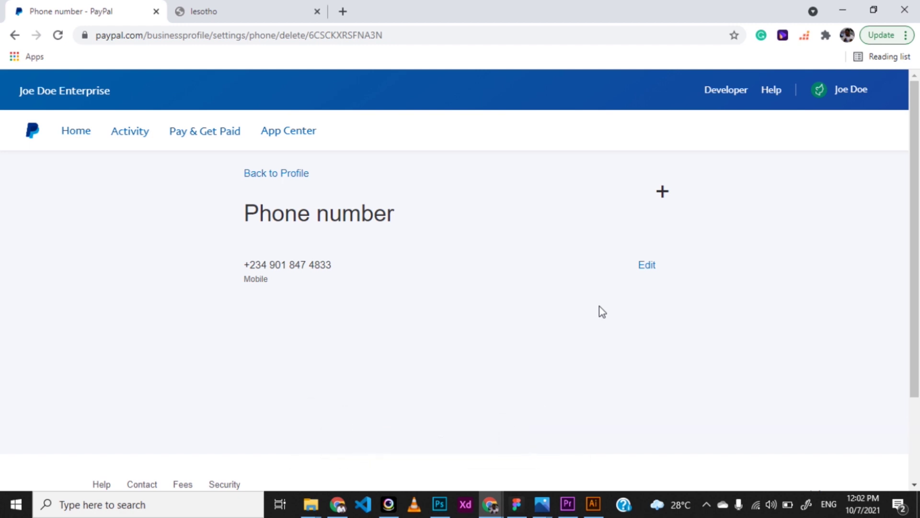
pyautogui.click(276, 177)
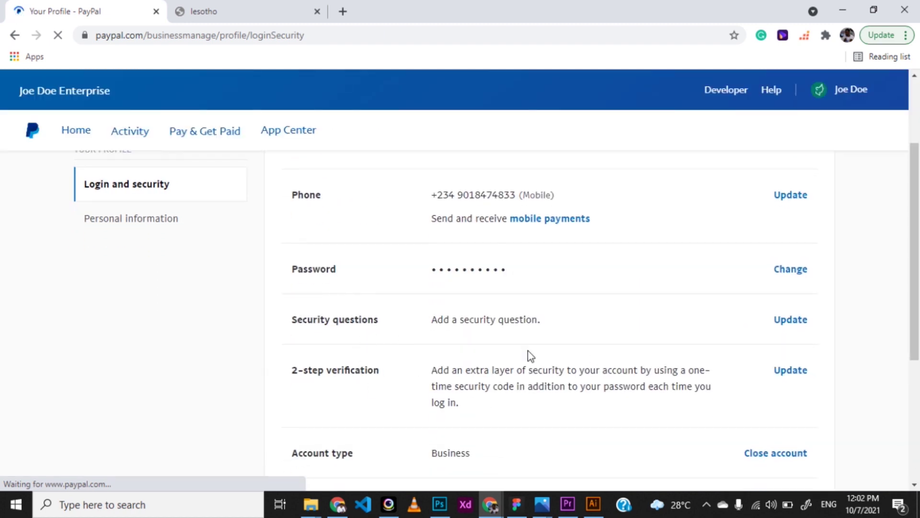
pyautogui.scroll(-3, 528, 352)
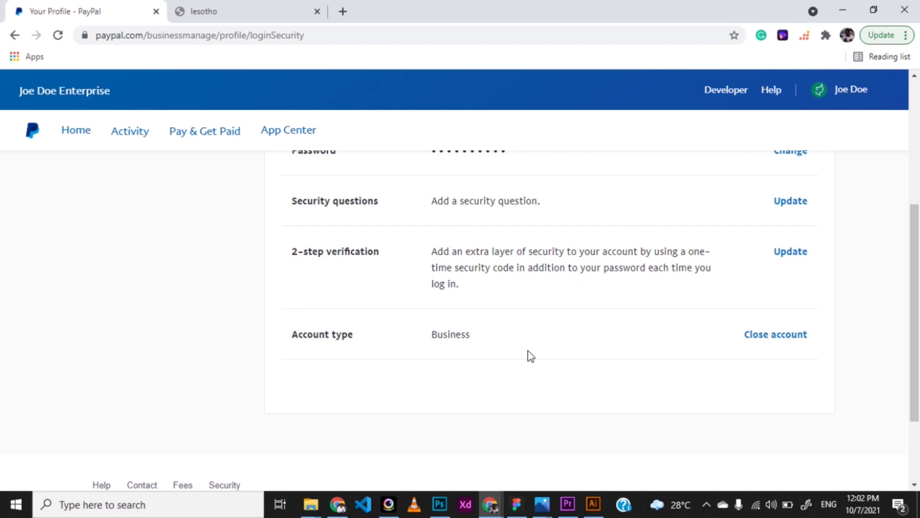
pyautogui.scroll(1, 528, 356)
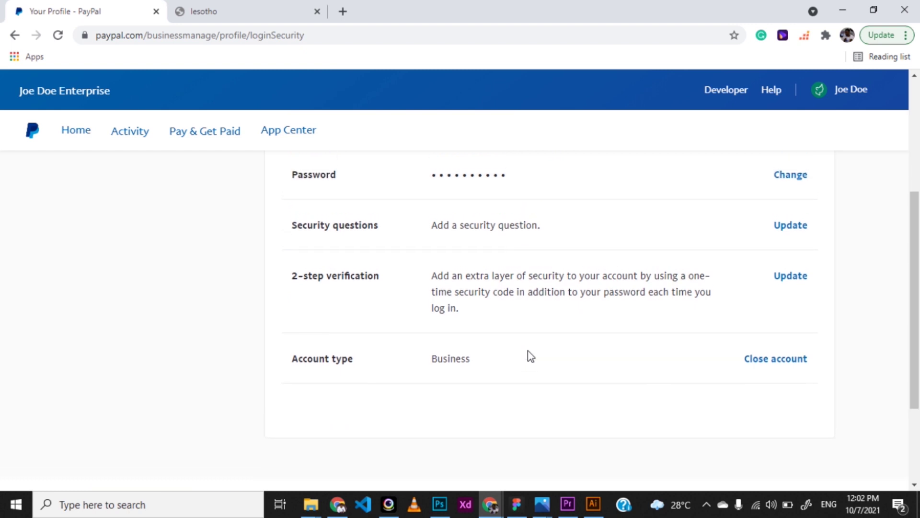
pyautogui.scroll(5, 536, 312)
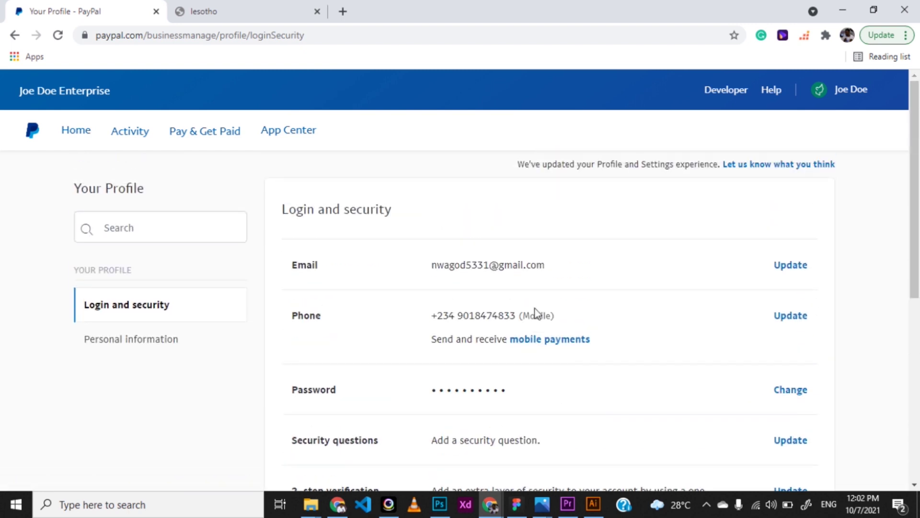
pyautogui.click(216, 137)
pyautogui.moveTo(123, 140)
pyautogui.moveTo(204, 132)
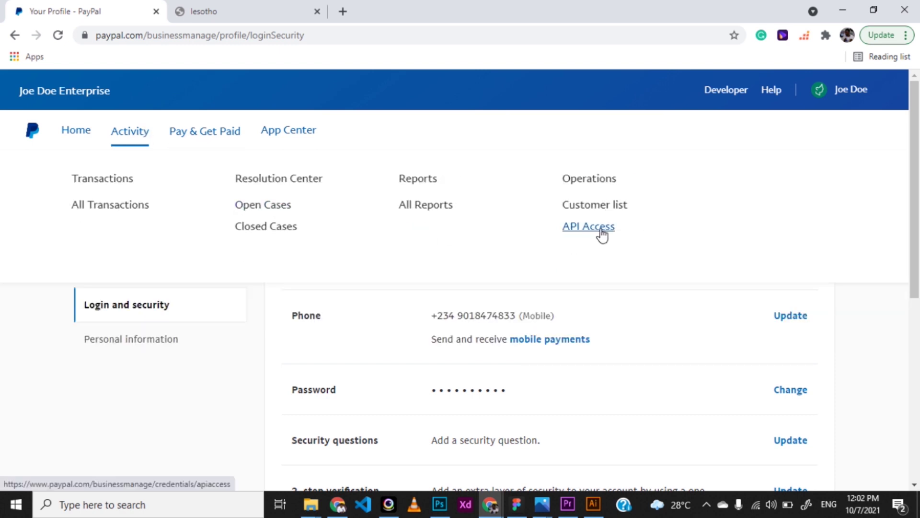
# Go to Home, dismiss the welcome popup, and open the PayPal.Me quick link
pyautogui.click(83, 137)
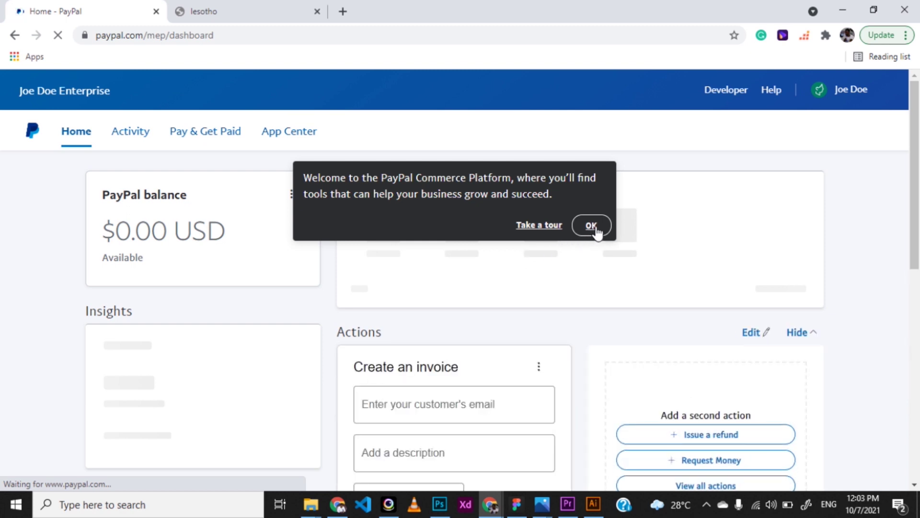
pyautogui.click(594, 231)
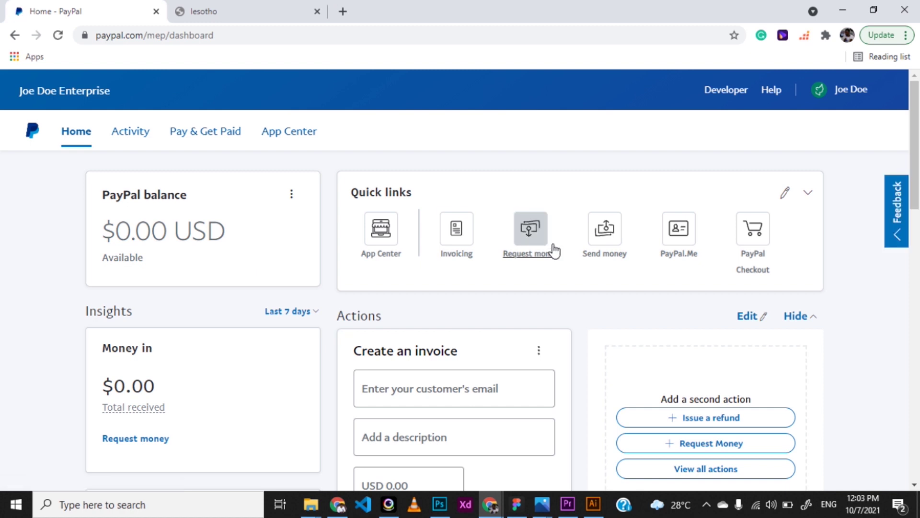
pyautogui.click(663, 240)
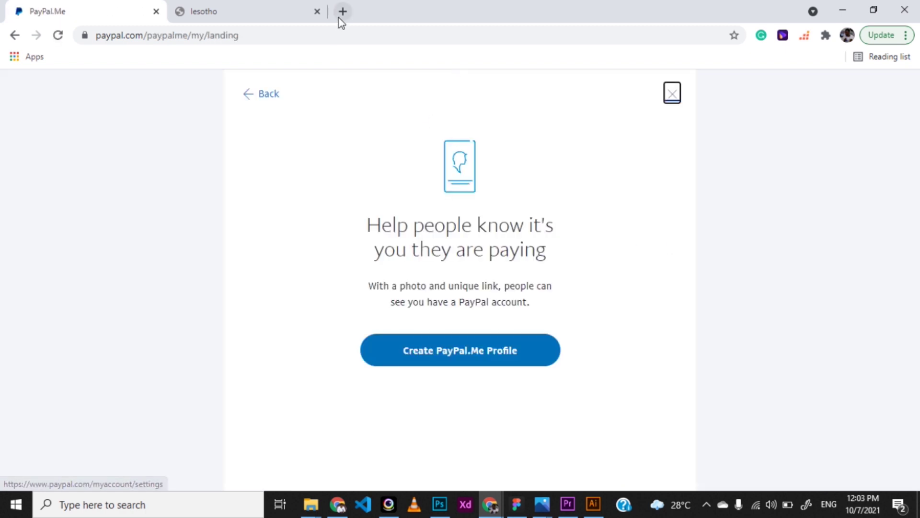
# Load paypal.com/paypalme/gochinart in the new tab to show the payment page
pyautogui.click(440, 355)
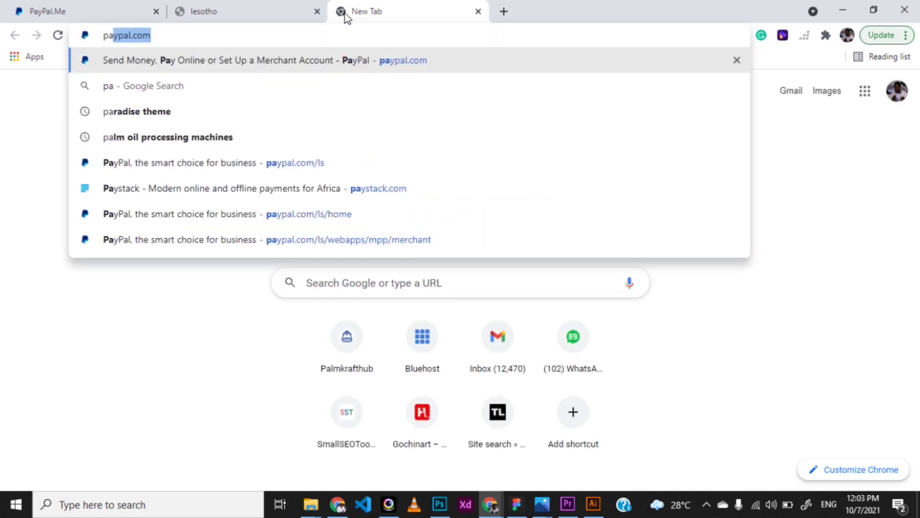
pyautogui.write('ypal.')
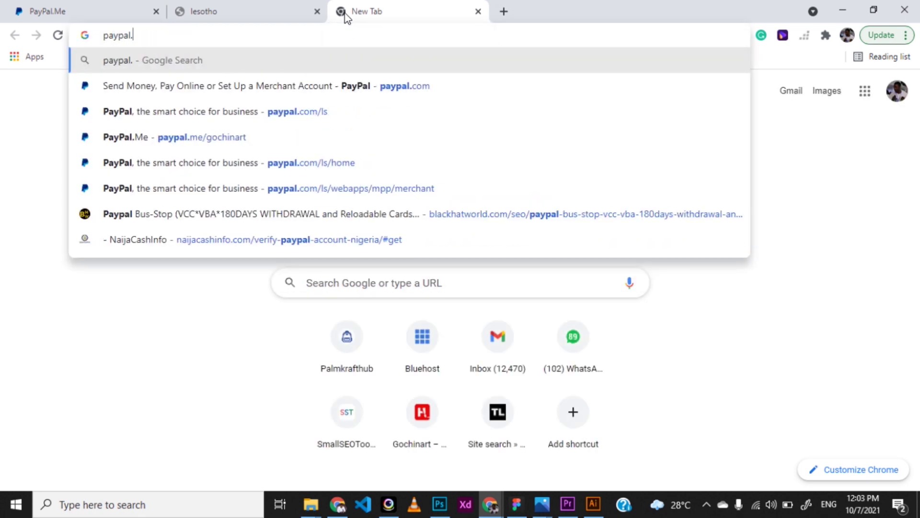
pyautogui.write('com/paypalme/gochin')
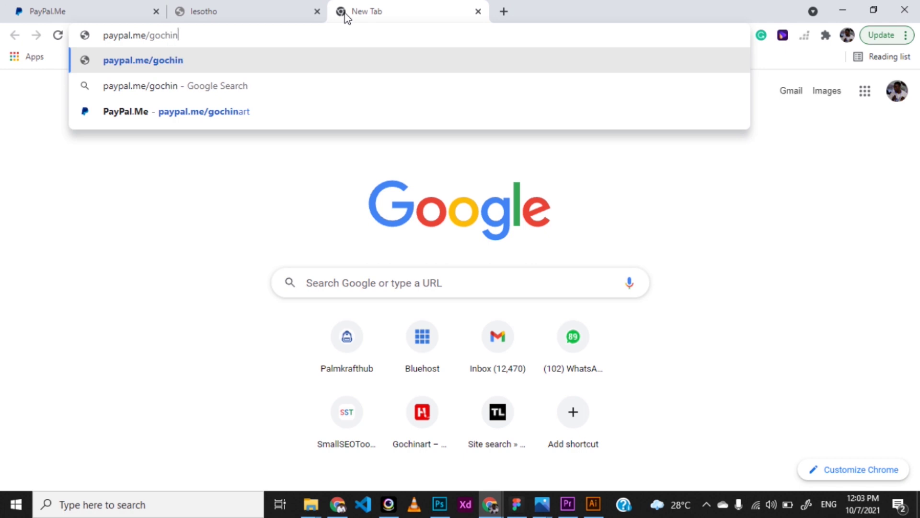
pyautogui.write('art')
pyautogui.press('Return')
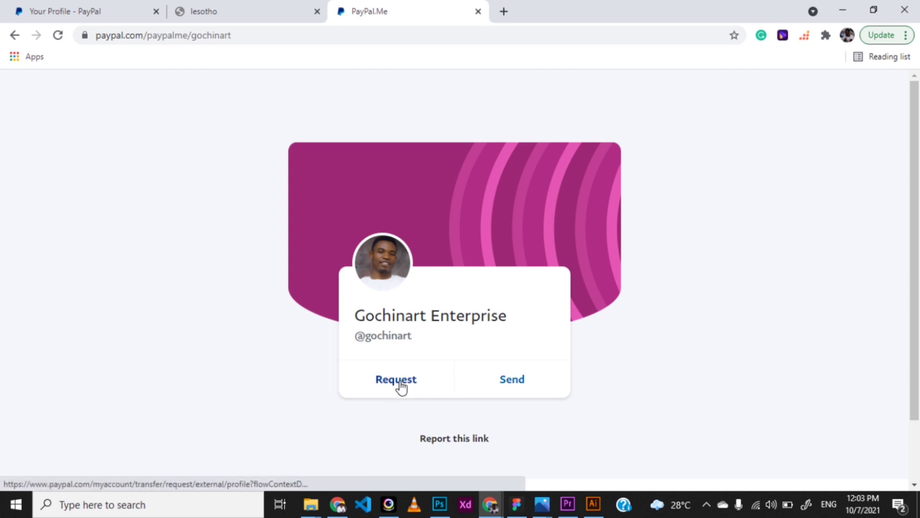
# Start a Send payment to Gochinart Enterprise, then log out of the business account
pyautogui.click(500, 382)
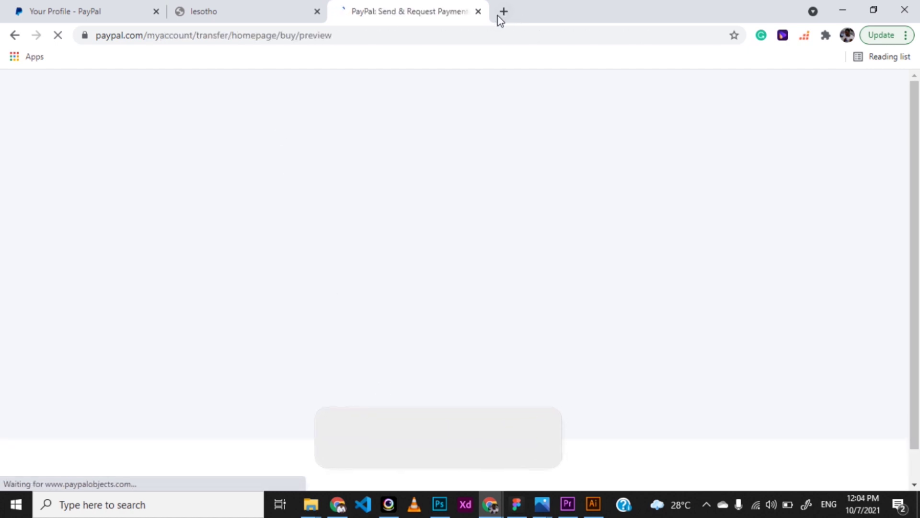
pyautogui.click(112, 17)
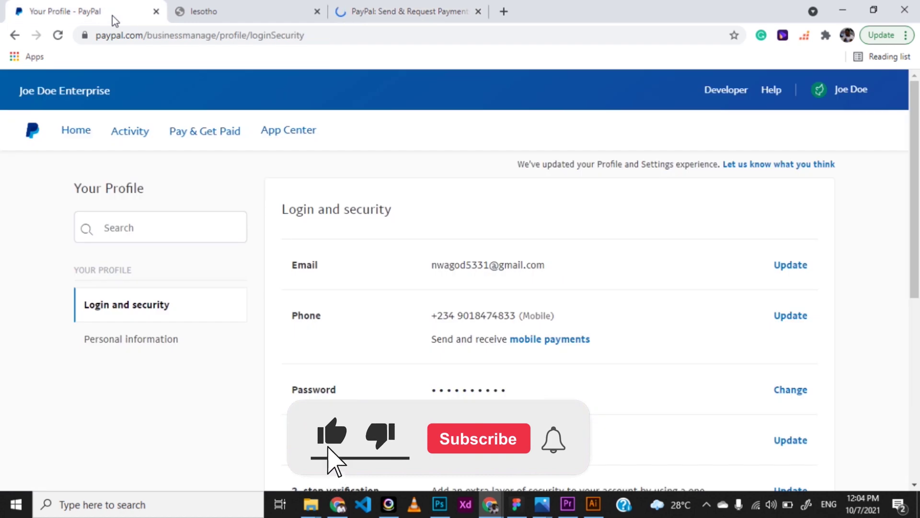
pyautogui.click(378, 13)
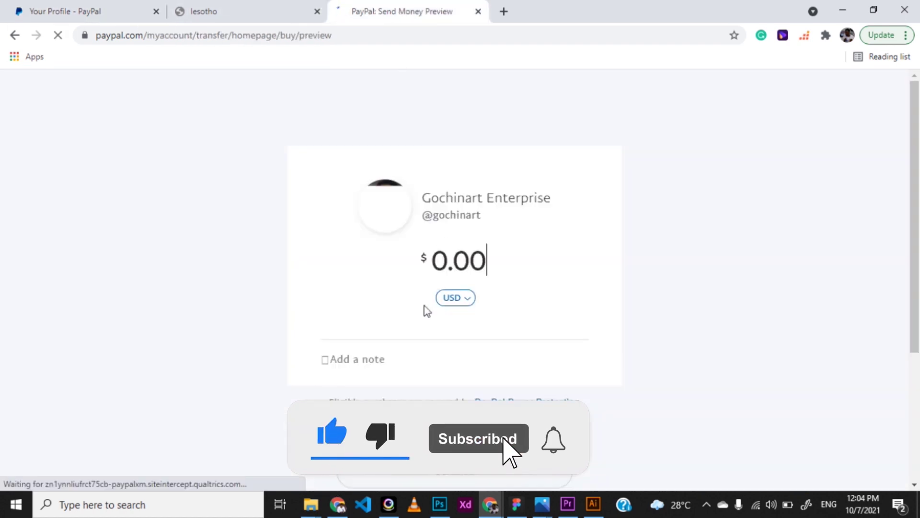
pyautogui.click(849, 90)
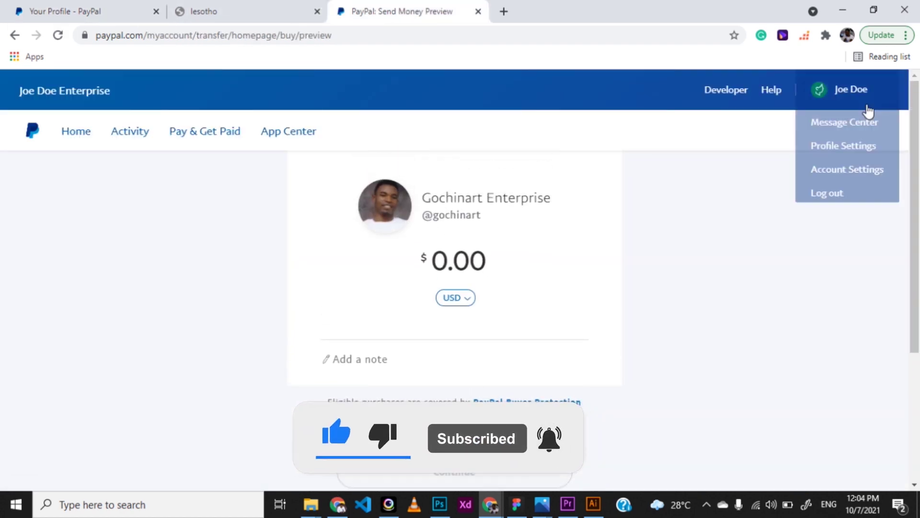
pyautogui.click(827, 197)
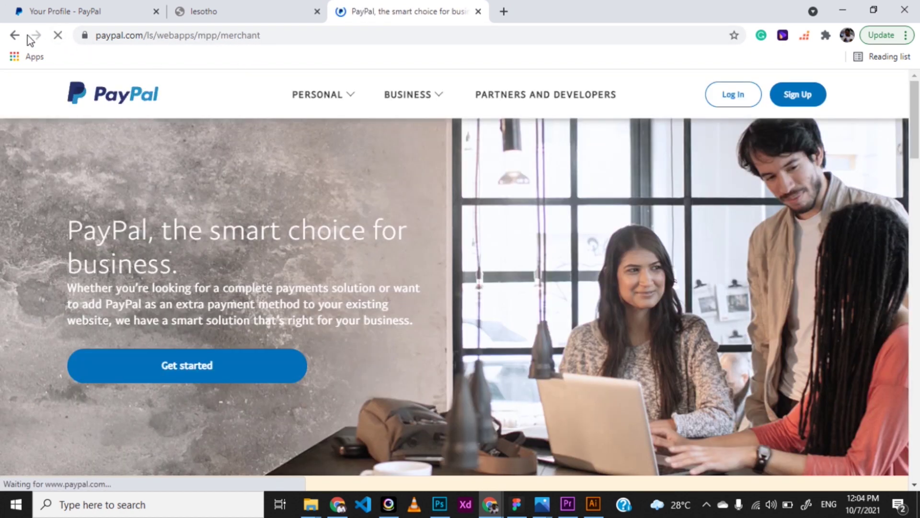
# While signed out, load paypal.me/gochinart and try Send, landing on PayPal's login page
pyautogui.click(287, 38)
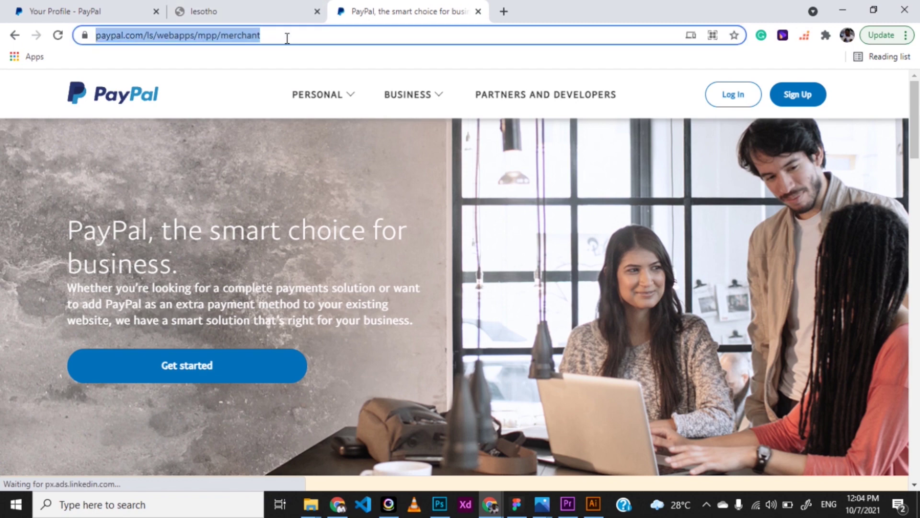
pyautogui.write('paypal.com')
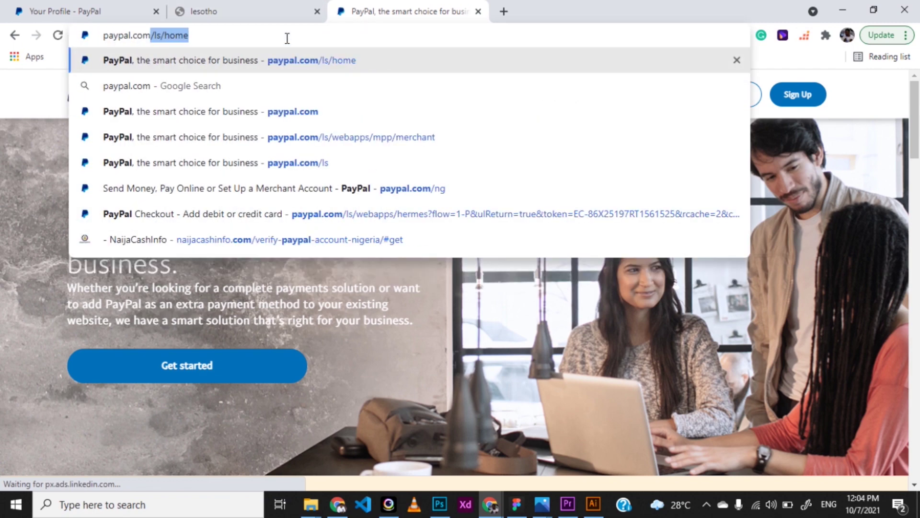
pyautogui.press('BackSpace')
pyautogui.press('BackSpace')
pyautogui.press('BackSpace')
pyautogui.press('BackSpace')
pyautogui.write('me/')
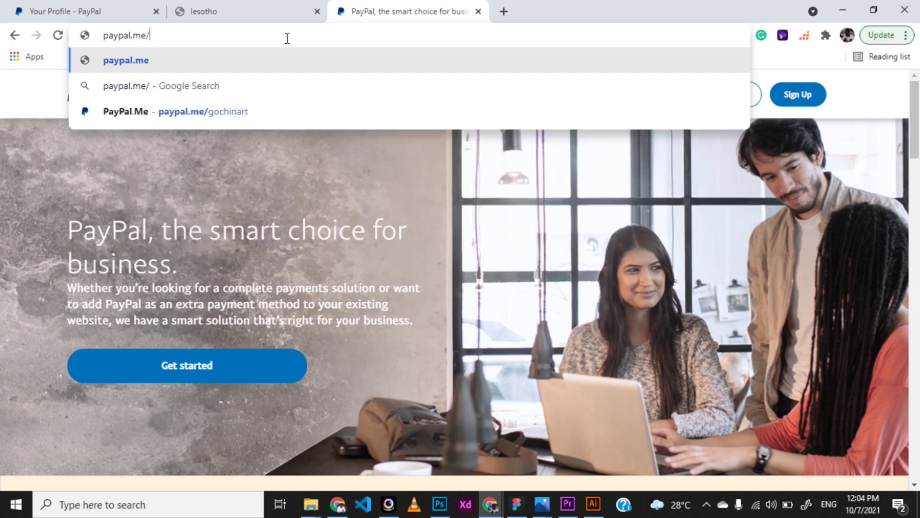
pyautogui.write('gochinart')
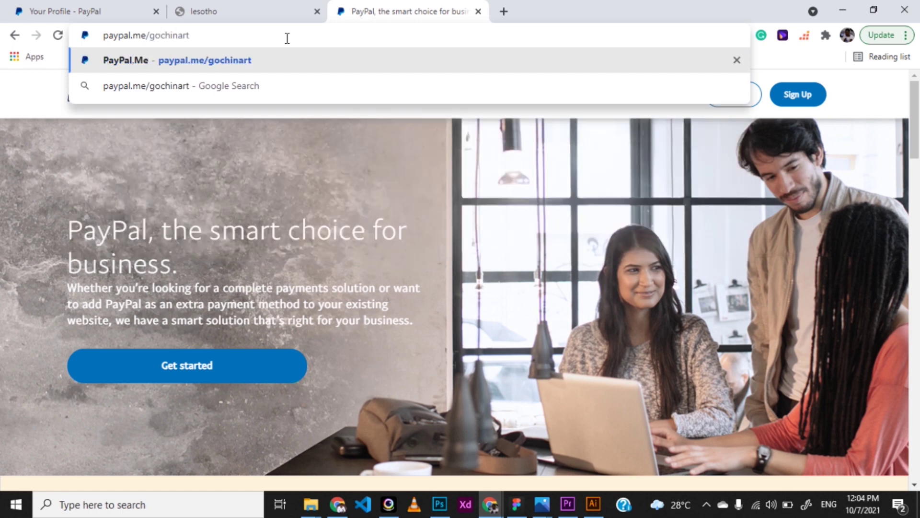
pyautogui.press('Return')
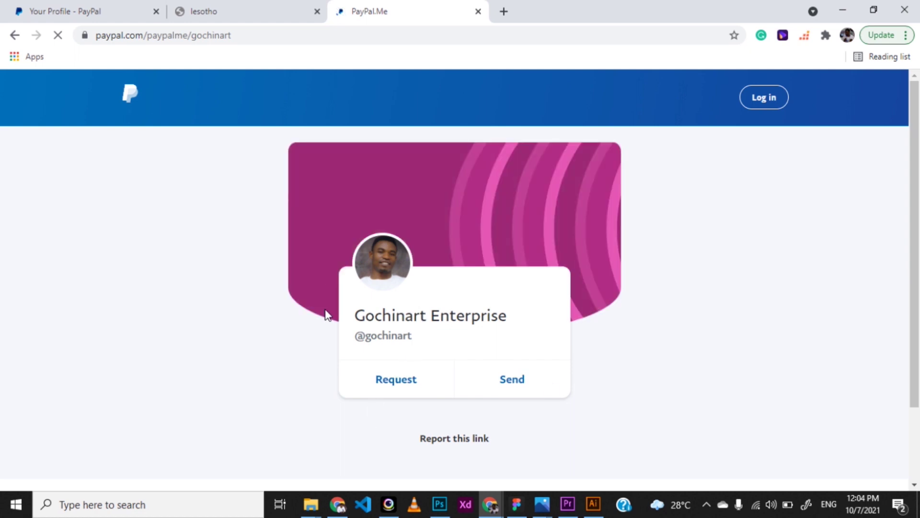
pyautogui.click(513, 382)
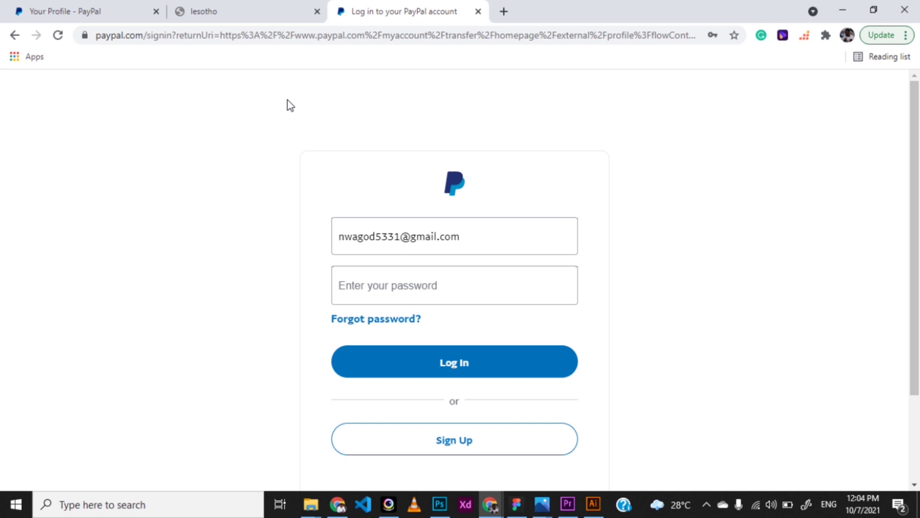
# Close the extra login tab and go to Home from the profile tab
pyautogui.click(478, 11)
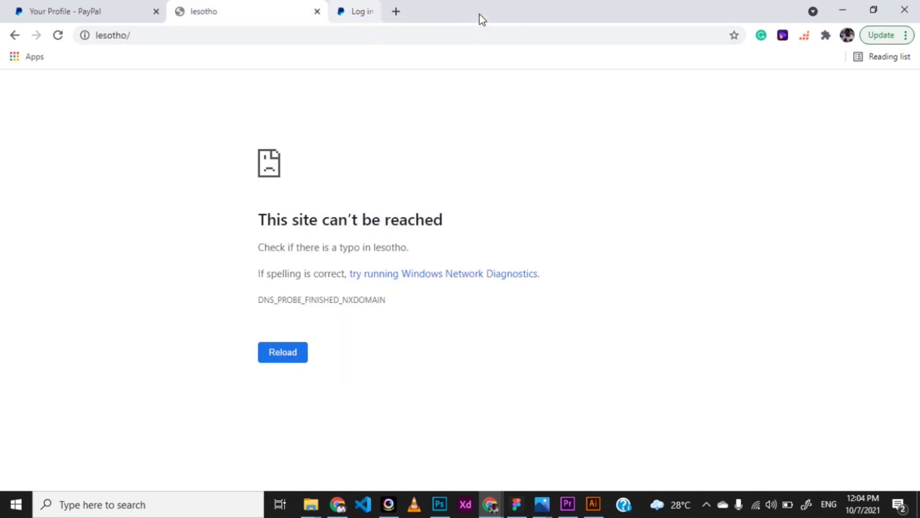
pyautogui.click(88, 13)
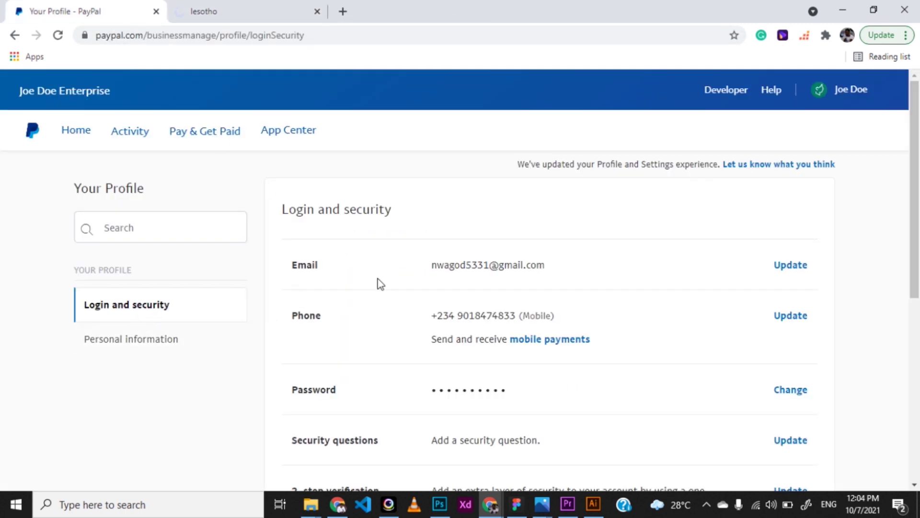
pyautogui.scroll(-2, 305, 390)
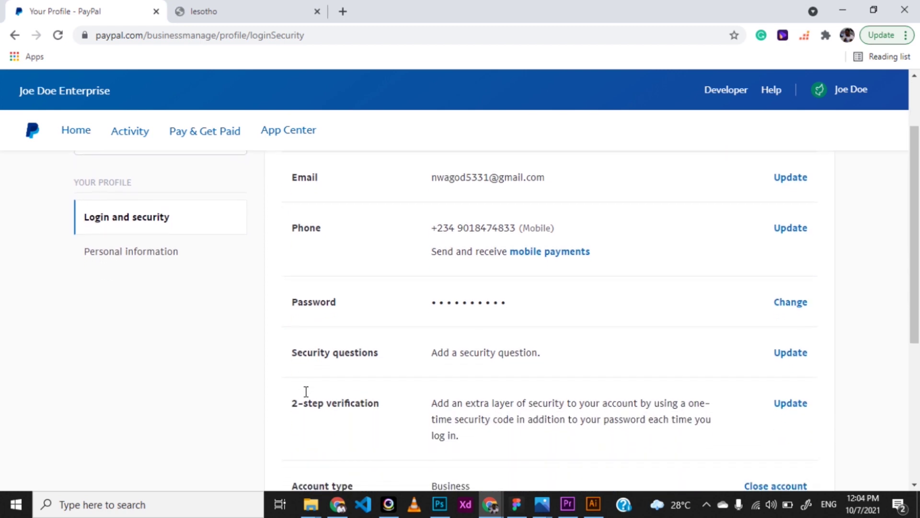
pyautogui.scroll(-1, 304, 392)
pyautogui.scroll(3, 305, 392)
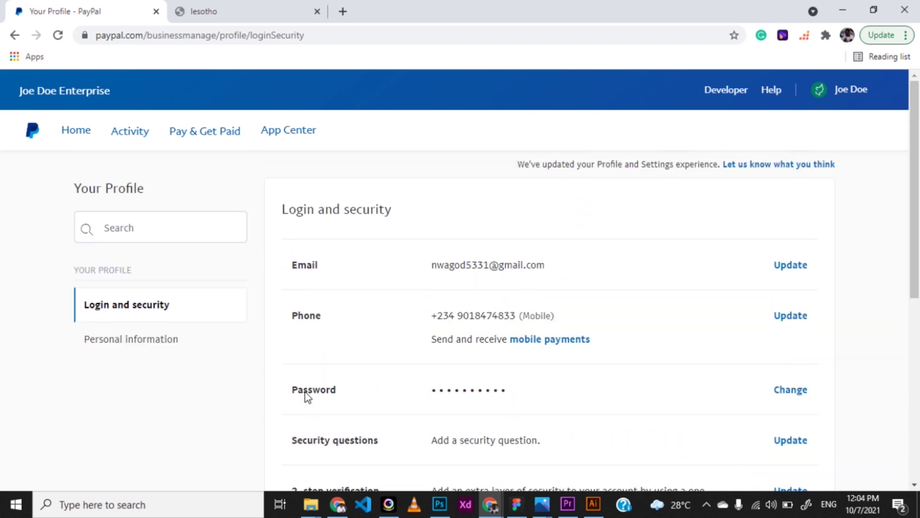
pyautogui.click(82, 136)
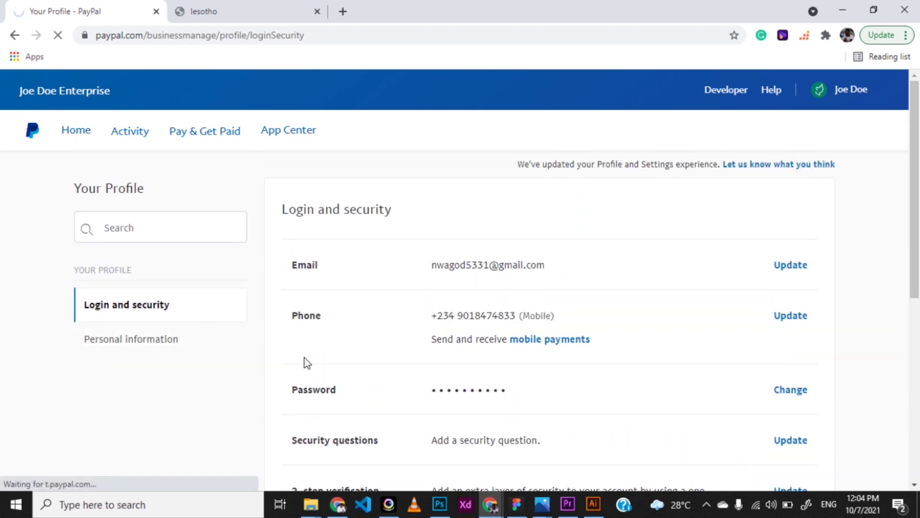
# Clear the email field and sign in with a saved PayPal login from autofill
pyautogui.click(405, 296)
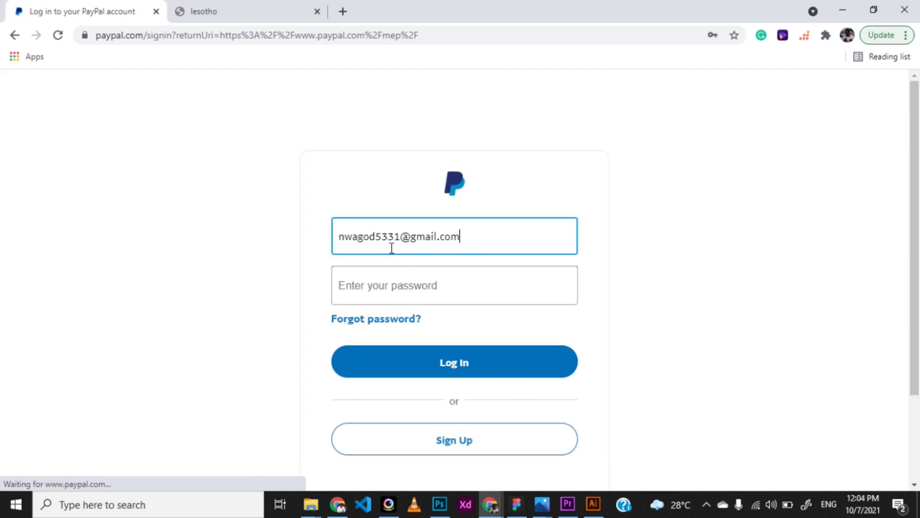
pyautogui.rightClick(407, 223)
pyautogui.click(339, 271)
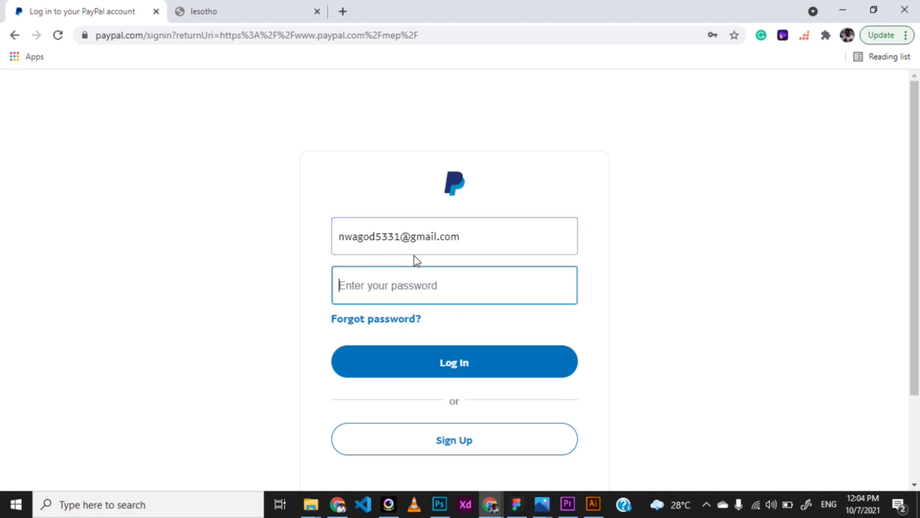
pyautogui.click(463, 244)
pyautogui.write('A')
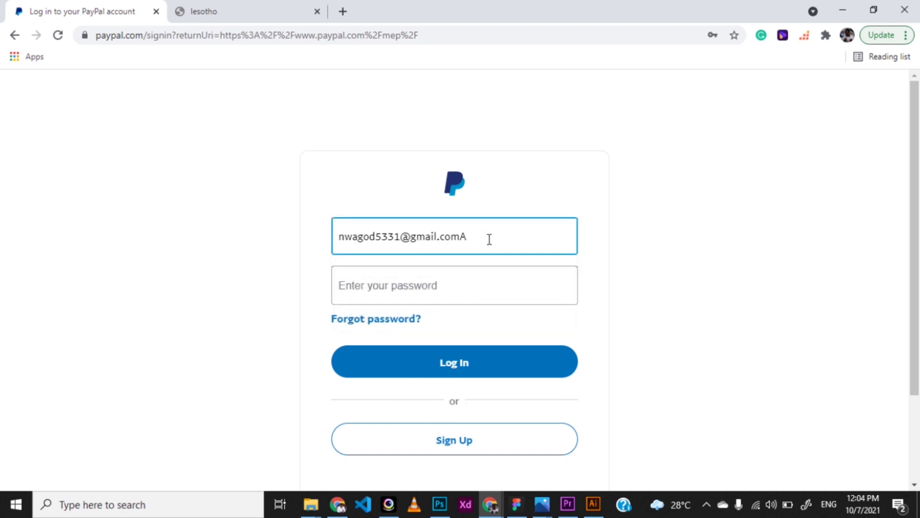
pyautogui.hotkey('ctrl', 'a')
pyautogui.write('g')
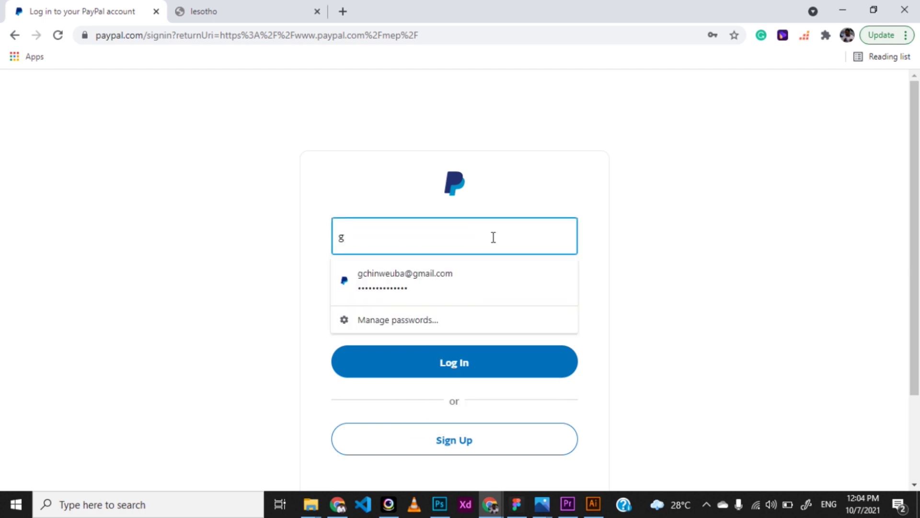
pyautogui.click(429, 283)
pyautogui.click(427, 379)
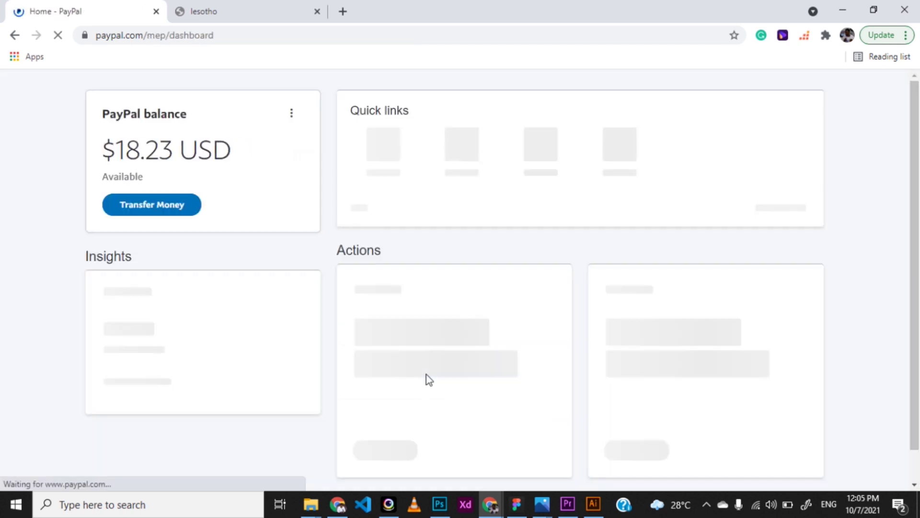
# Scroll down to Recent activity's three completed payments, then back up to the $18.23 USD balance
pyautogui.scroll(-1, 429, 379)
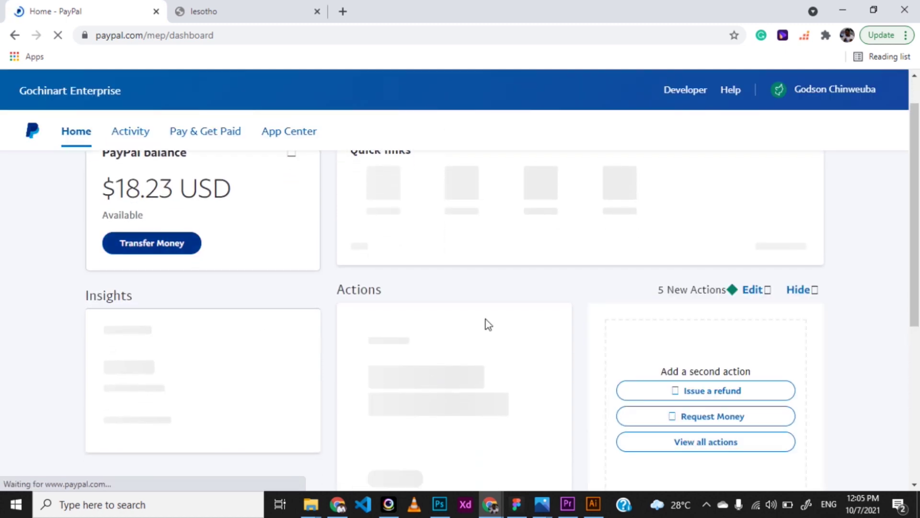
pyautogui.scroll(-1, 532, 323)
pyautogui.scroll(1, 529, 323)
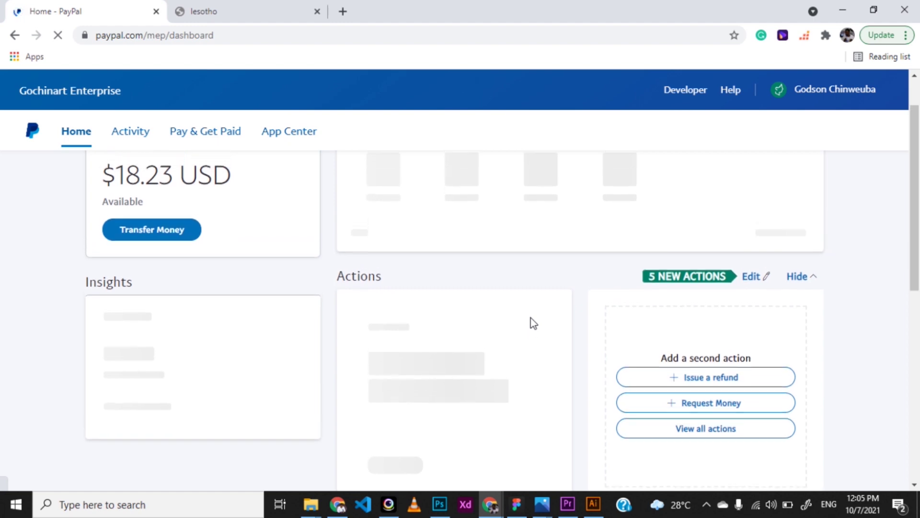
pyautogui.scroll(-8, 605, 300)
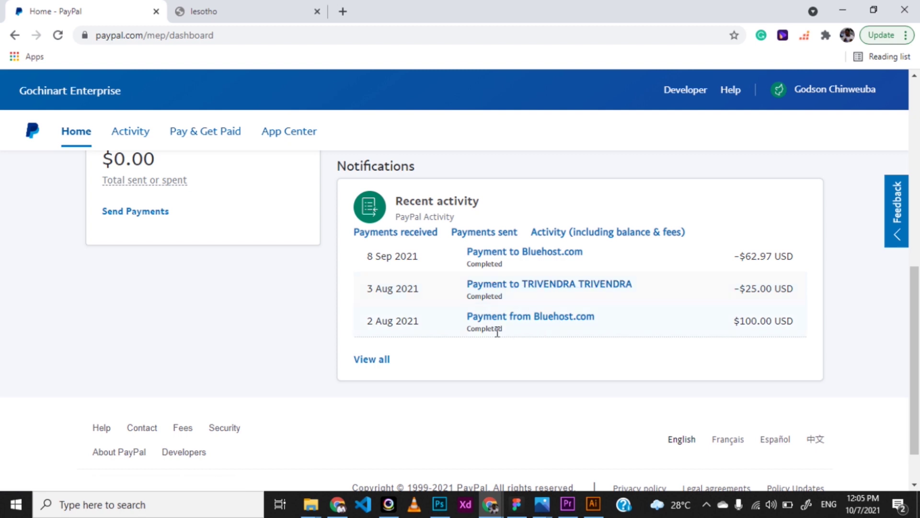
pyautogui.scroll(1, 497, 332)
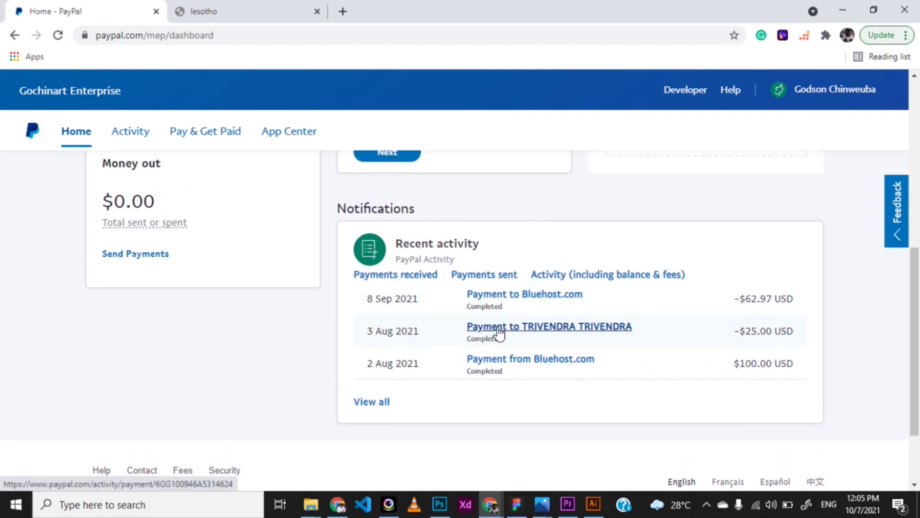
pyautogui.scroll(1, 499, 333)
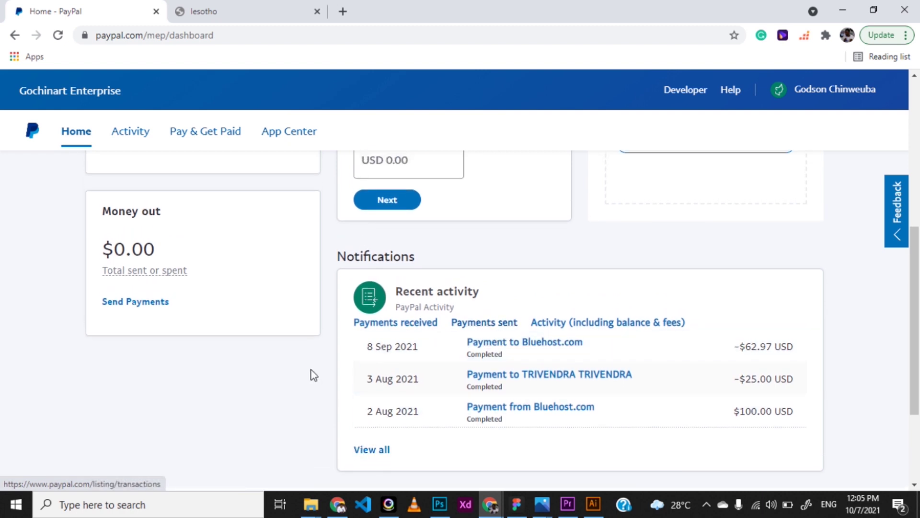
pyautogui.scroll(2, 211, 325)
pyautogui.scroll(4, 243, 309)
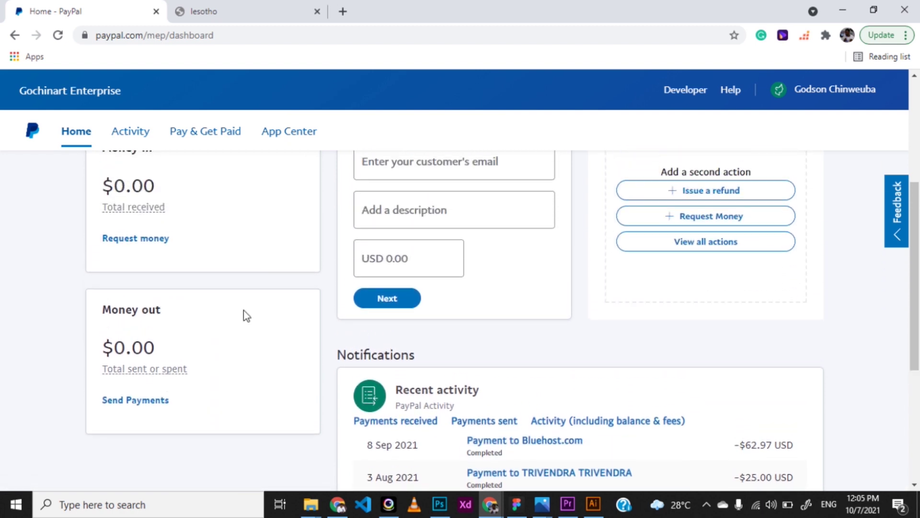
pyautogui.scroll(1, 243, 317)
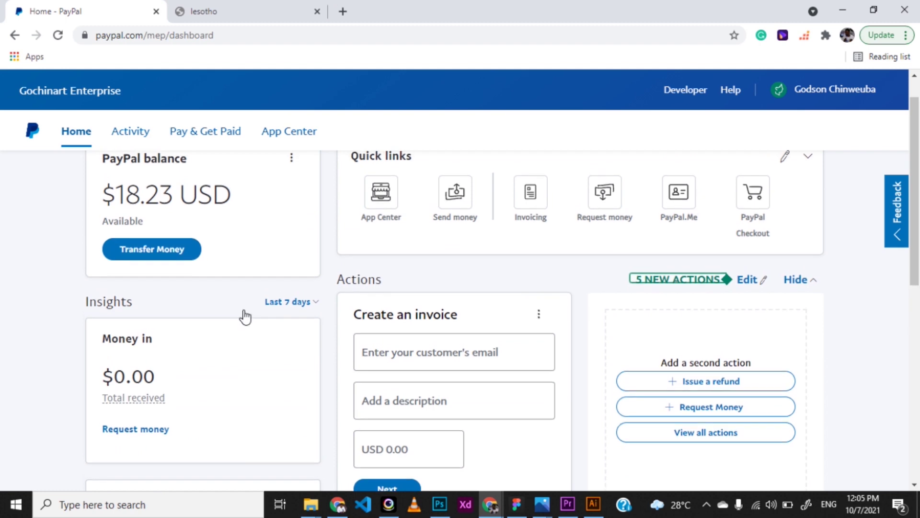